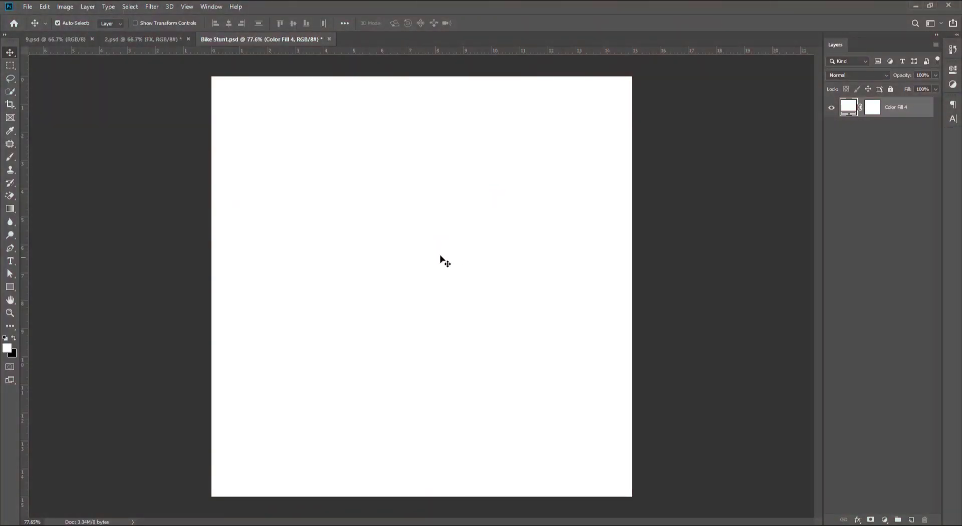
Step: Place the blue paint texture on the canvas, shifted slightly left
{"action": "key", "text": "ctrl+alt+i"}
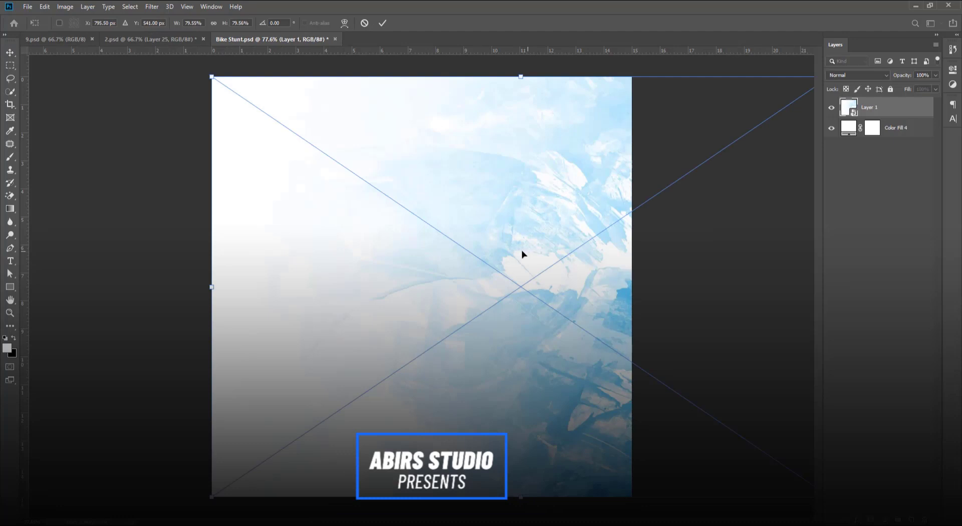
{"action": "left_click_drag", "start_coordinate": [522, 255], "coordinate": [480, 256]}
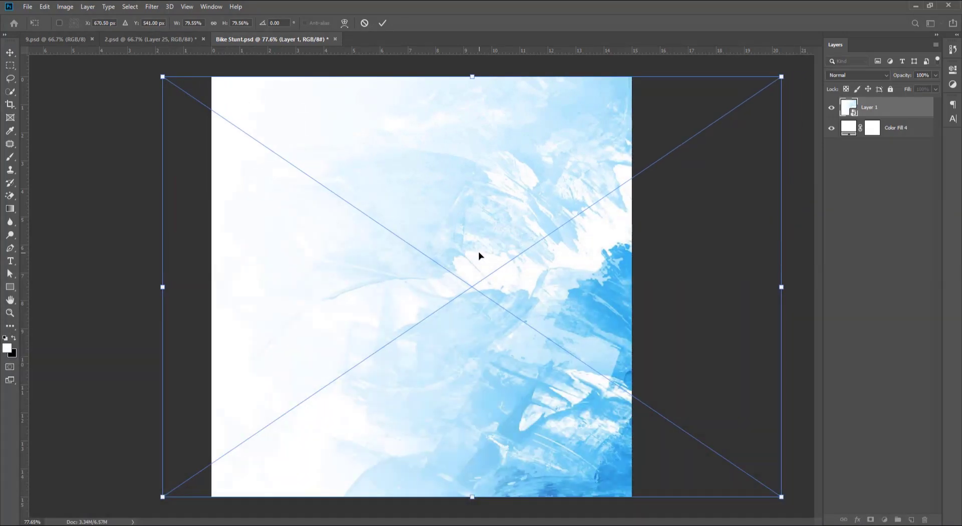
{"action": "key", "text": "Return"}
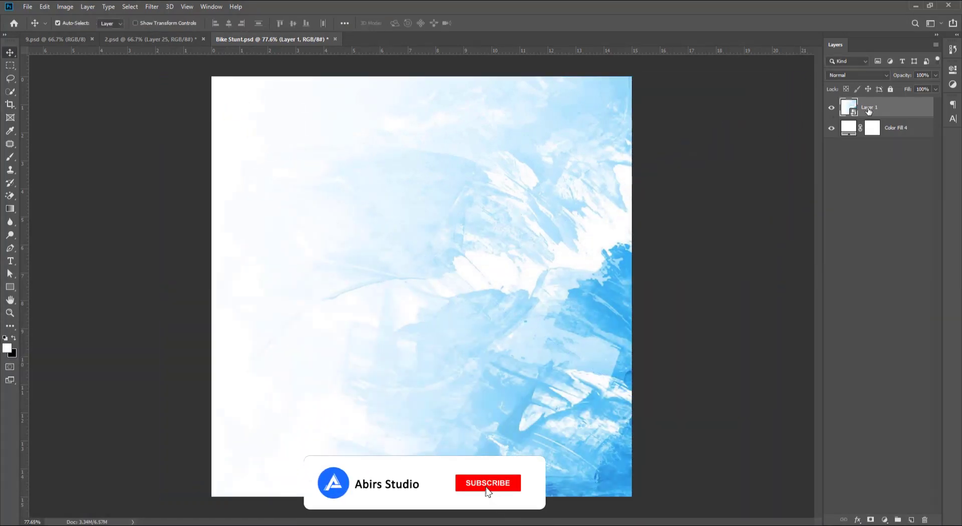
Step: Duplicate the texture, flip the copy horizontally and drag it left
{"action": "key", "text": "ctrl+j"}
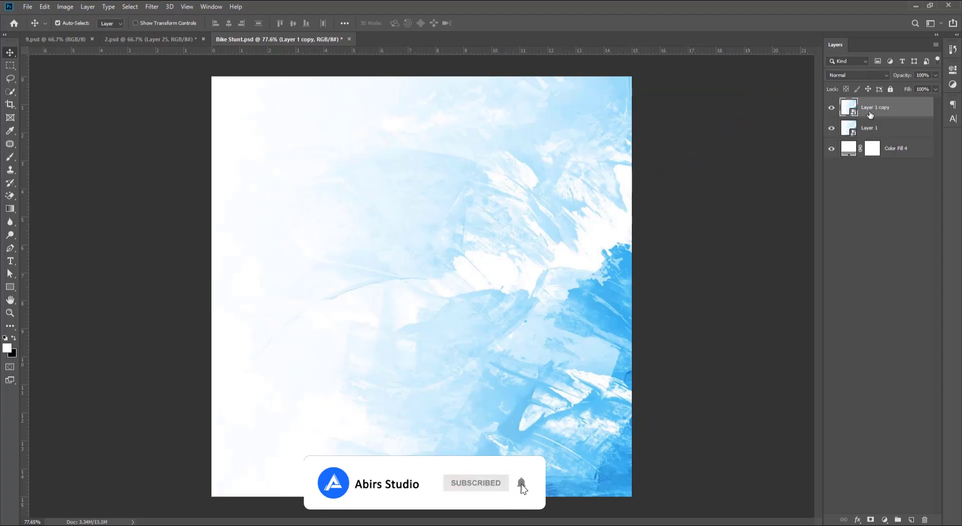
{"action": "key", "text": "ctrl+t"}
{"action": "right_click", "coordinate": [533, 230]}
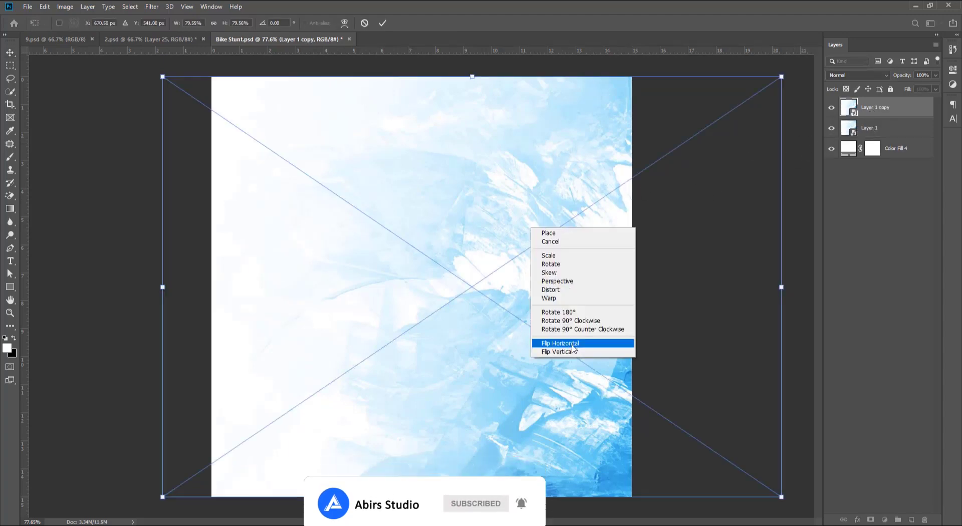
{"action": "left_click", "coordinate": [556, 341]}
{"action": "left_click_drag", "start_coordinate": [518, 275], "coordinate": [431, 271]}
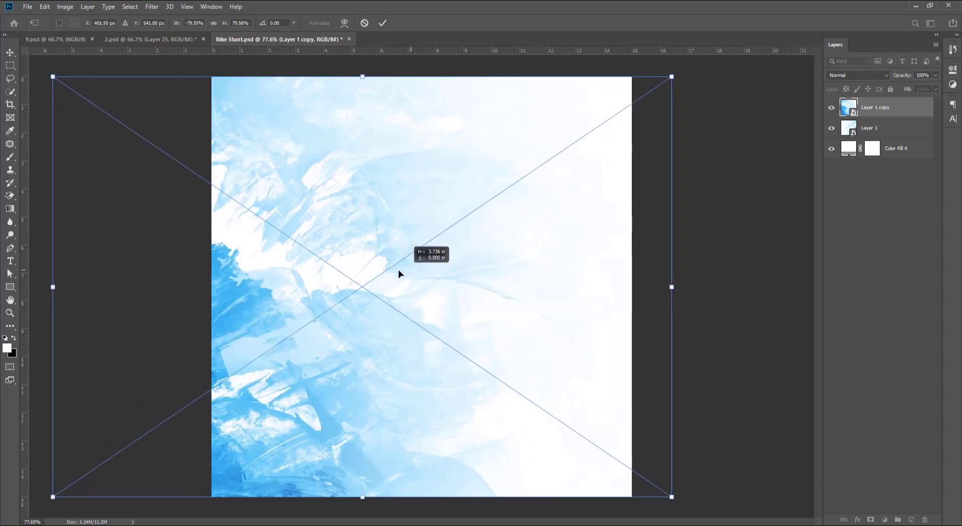
{"action": "left_click_drag", "start_coordinate": [430, 271], "coordinate": [395, 275]}
Step: Apply the flip and blend the copy with black-to-white gradients on a layer mask
{"action": "key", "text": "Return"}
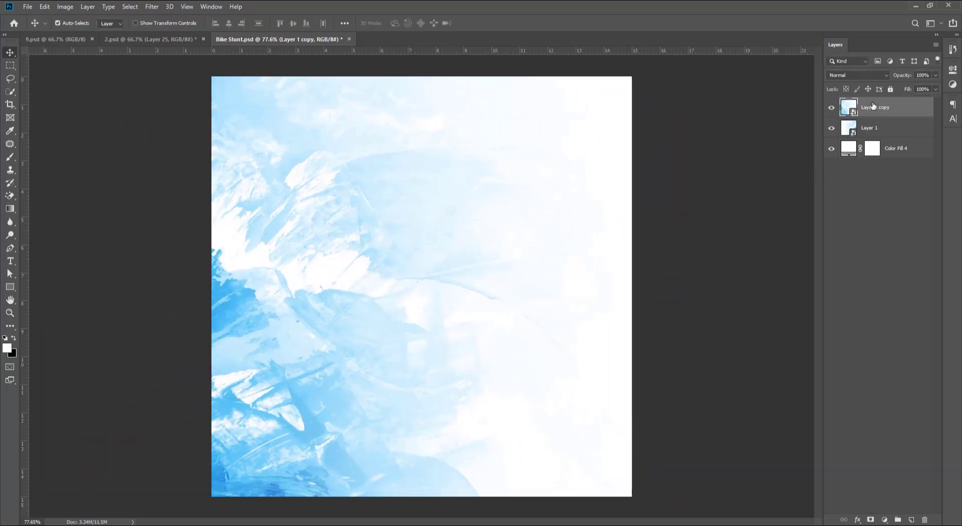
{"action": "left_click", "coordinate": [871, 520]}
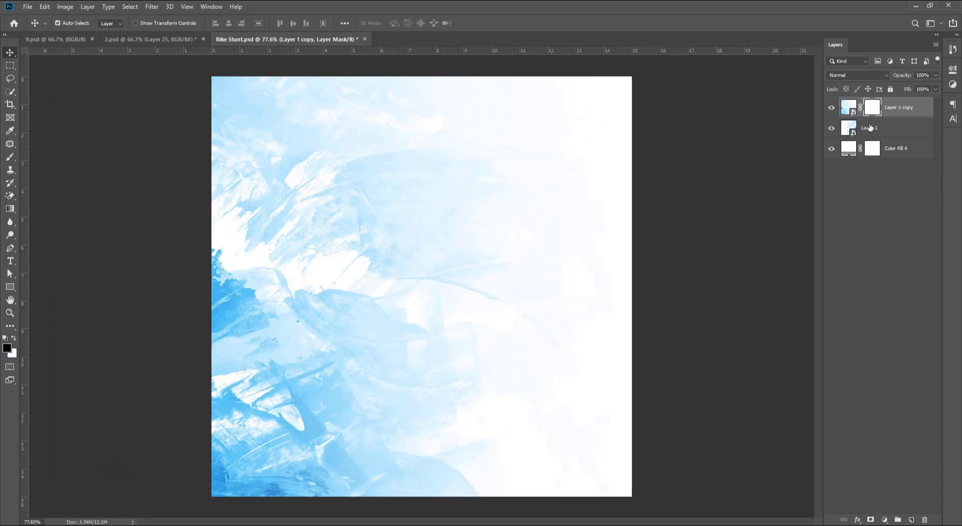
{"action": "key", "text": "g"}
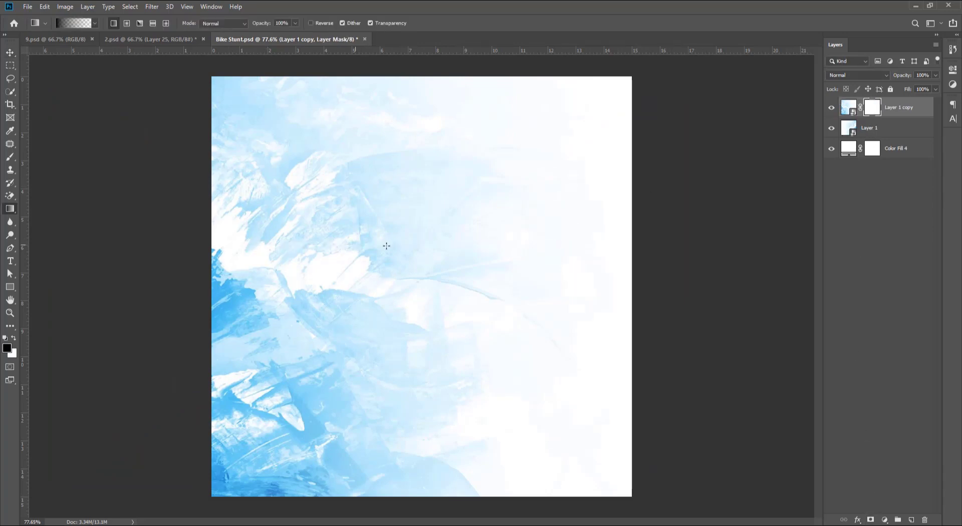
{"action": "left_click_drag", "start_coordinate": [386, 247], "coordinate": [475, 252]}
{"action": "left_click_drag", "start_coordinate": [275, 269], "coordinate": [450, 268]}
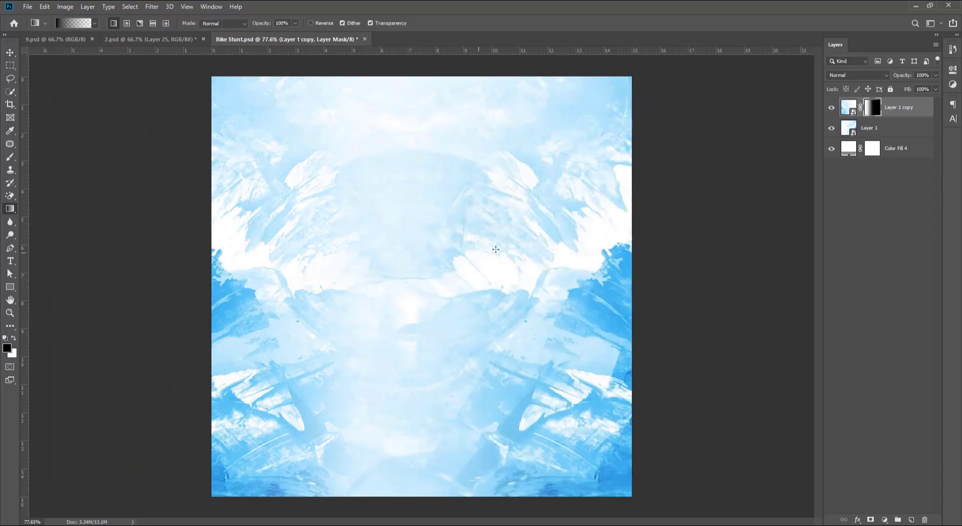
{"action": "left_click_drag", "start_coordinate": [214, 261], "coordinate": [215, 260]}
Step: Nudge the masked copy slightly left and clear the layer selection
{"action": "key", "text": "v"}
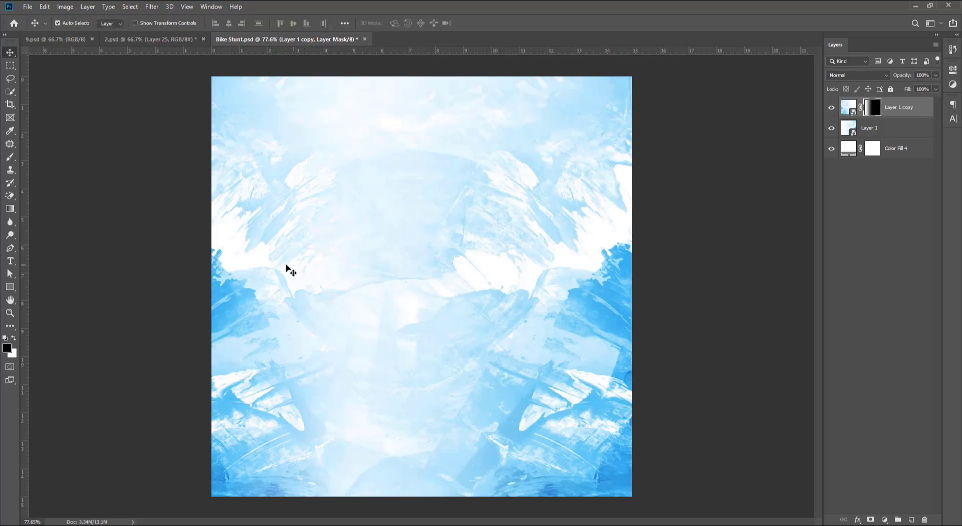
{"action": "mouse_move", "coordinate": [289, 260]}
{"action": "left_mouse_down"}
{"action": "mouse_move", "coordinate": [266, 260]}
{"action": "mouse_move", "coordinate": [394, 256]}
{"action": "mouse_move", "coordinate": [298, 264]}
{"action": "left_mouse_up"}
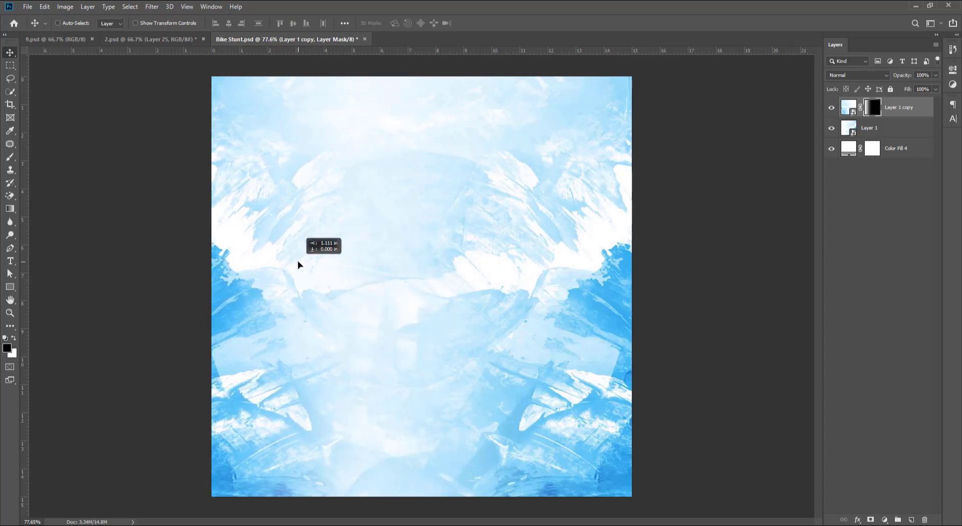
{"action": "left_click", "coordinate": [860, 170]}
{"action": "left_click", "coordinate": [901, 112]}
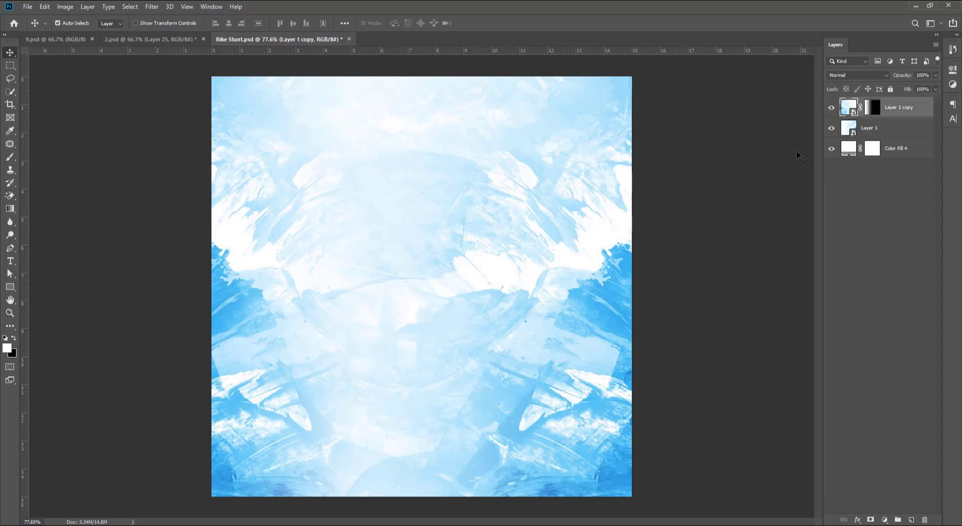
{"action": "left_click", "coordinate": [137, 156]}
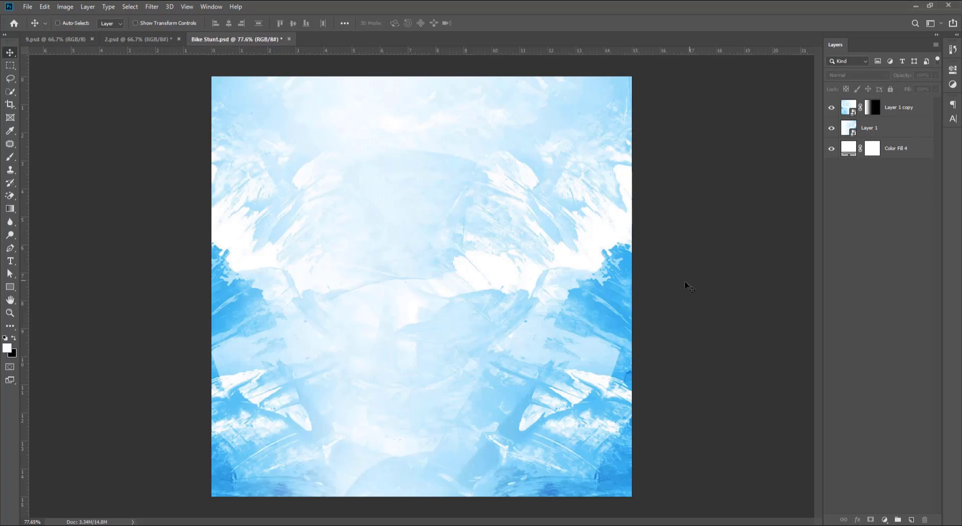
Step: Paste two motorcycle riders, put the second behind the first, and spread them apart
{"action": "key", "text": "ctrl+v"}
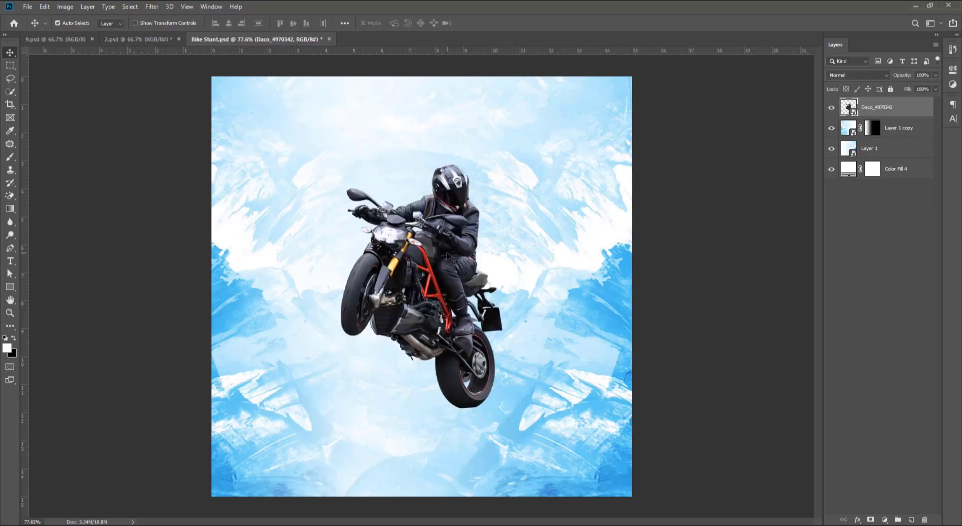
{"action": "left_click_drag", "start_coordinate": [448, 257], "coordinate": [437, 253]}
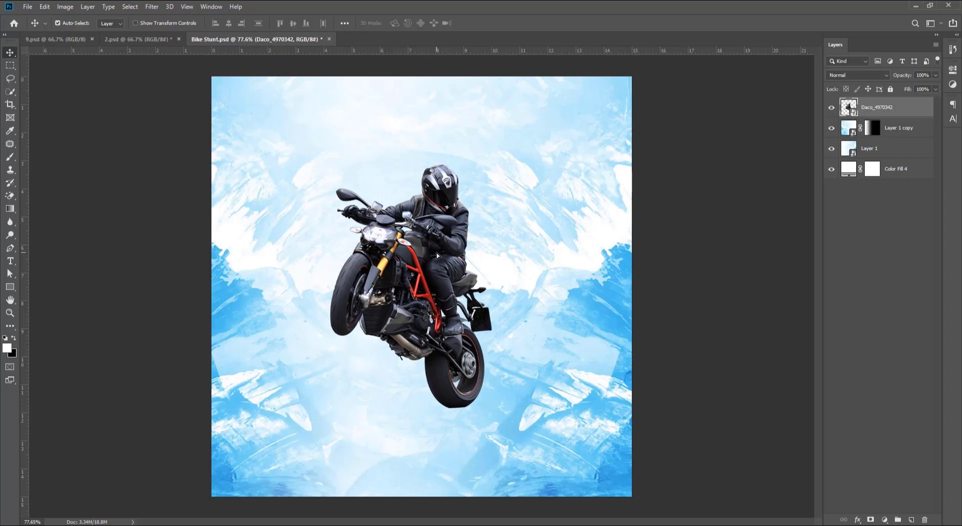
{"action": "key", "text": "ctrl+v"}
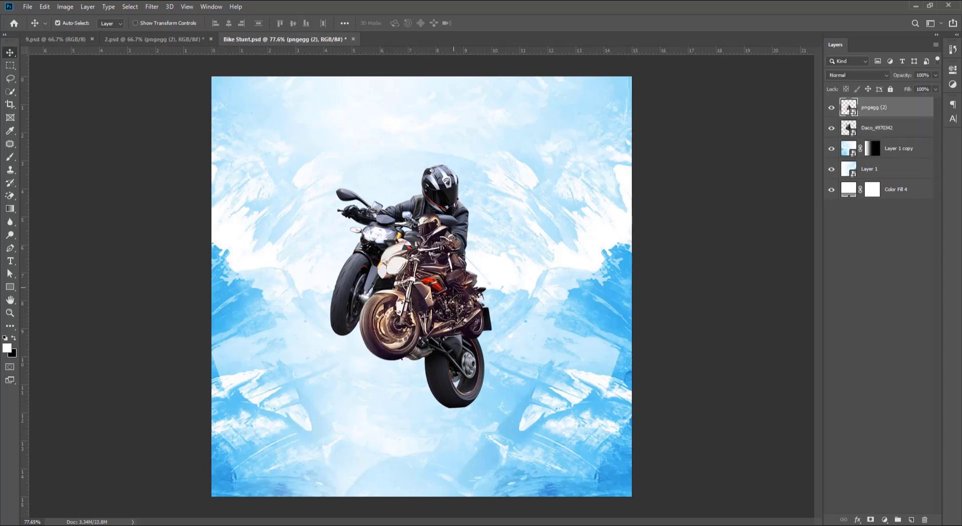
{"action": "mouse_move", "coordinate": [459, 281]}
{"action": "left_mouse_down"}
{"action": "mouse_move", "coordinate": [351, 281]}
{"action": "mouse_move", "coordinate": [382, 281]}
{"action": "left_mouse_up"}
{"action": "left_click_drag", "start_coordinate": [901, 120], "coordinate": [900, 138]}
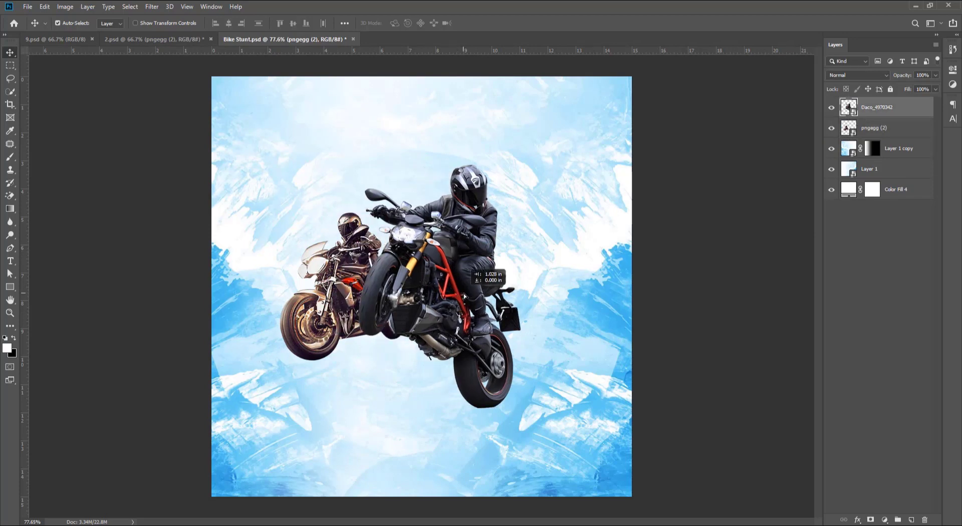
{"action": "left_click_drag", "start_coordinate": [434, 299], "coordinate": [473, 299]}
{"action": "left_click_drag", "start_coordinate": [353, 294], "coordinate": [332, 293]}
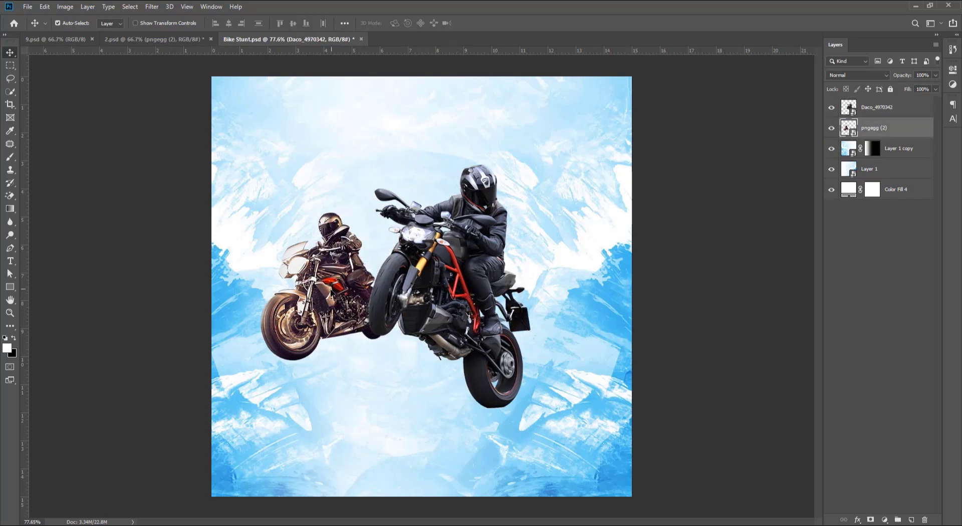
Step: Enlarge the rear motorcycle slightly, reposition the front one, and add an empty layer
{"action": "key", "text": "ctrl+t"}
{"action": "left_click_drag", "start_coordinate": [385, 213], "coordinate": [392, 205]}
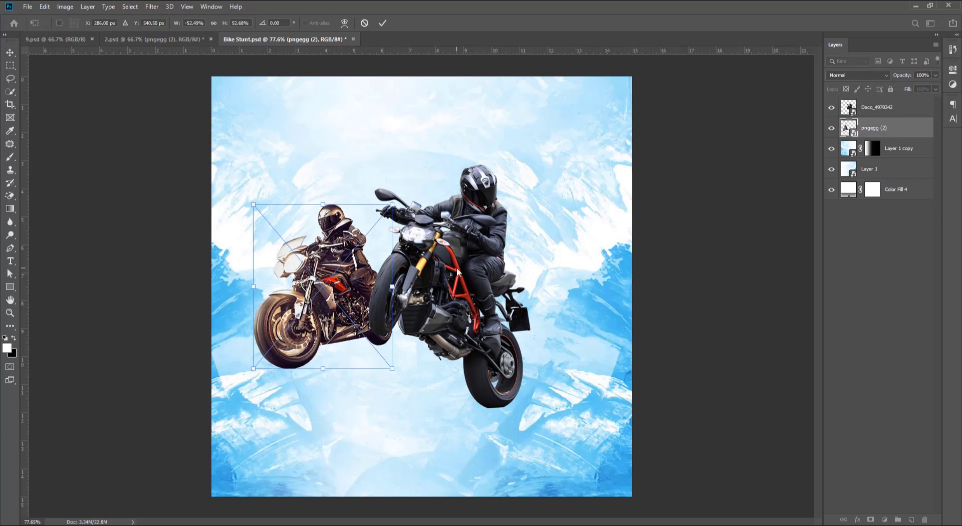
{"action": "key", "text": "Return"}
{"action": "mouse_move", "coordinate": [457, 272]}
{"action": "left_mouse_down"}
{"action": "mouse_move", "coordinate": [446, 273]}
{"action": "mouse_move", "coordinate": [456, 300]}
{"action": "left_mouse_up"}
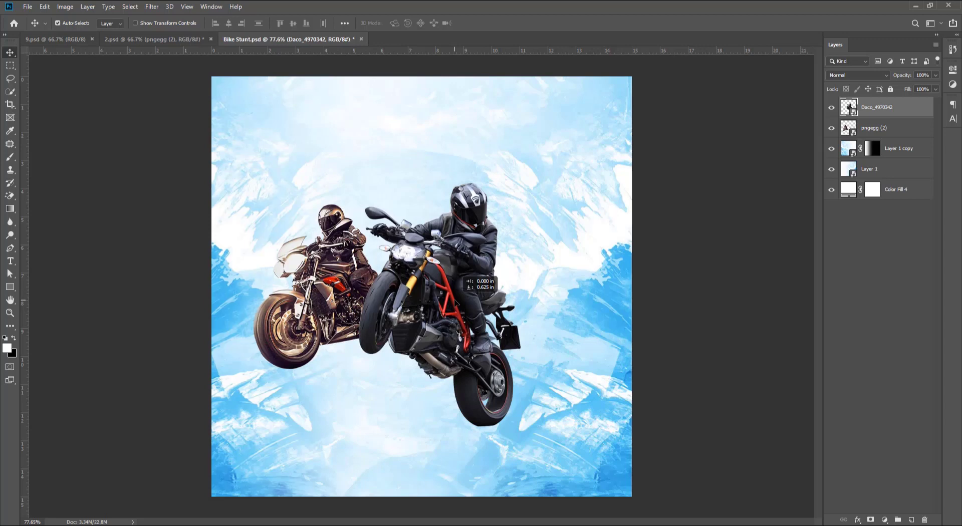
{"action": "left_click_drag", "start_coordinate": [455, 301], "coordinate": [455, 300]}
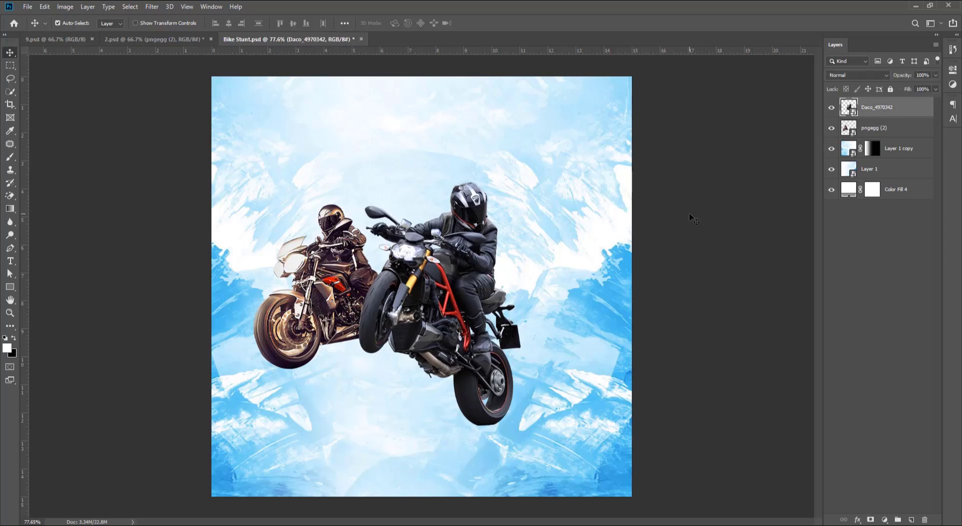
{"action": "key", "text": "ctrl+shift+n"}
Step: Paint a soft black shadow, flatten it under the bikes, and place it beneath them
{"action": "key", "text": "Return"}
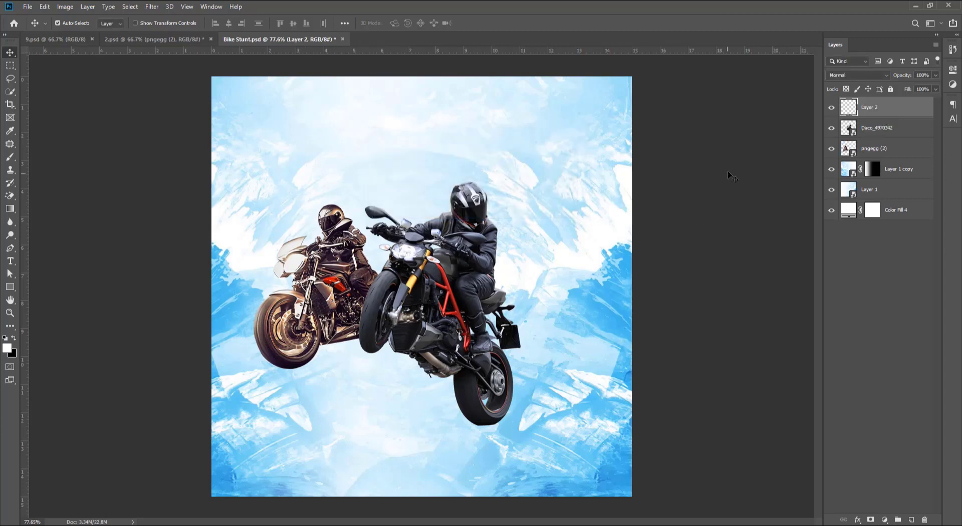
{"action": "key", "text": "b"}
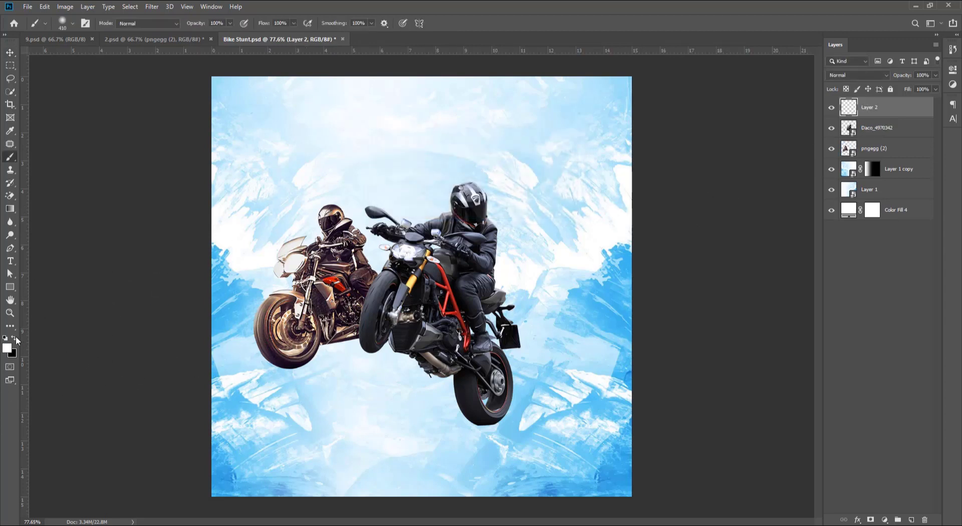
{"action": "left_click", "coordinate": [431, 220]}
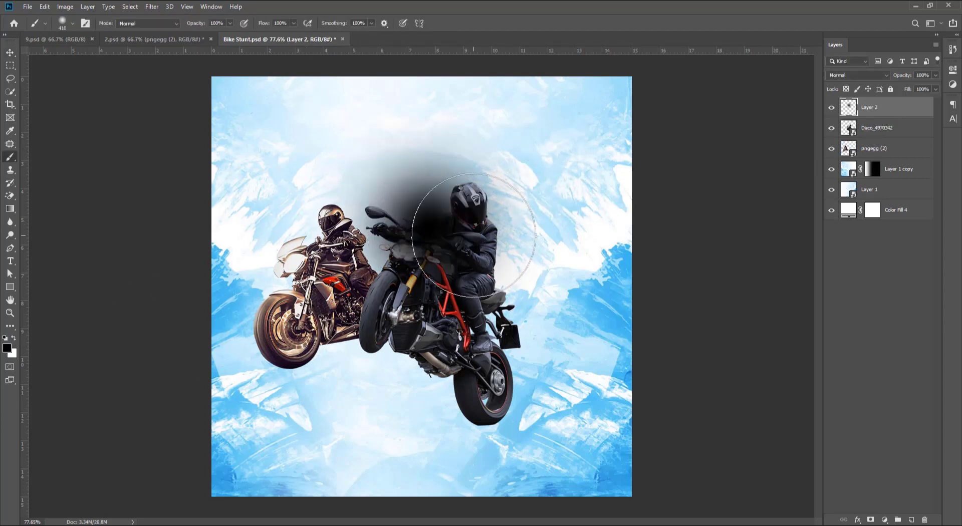
{"action": "key", "text": "ctrl+t"}
{"action": "left_click_drag", "start_coordinate": [432, 219], "coordinate": [431, 351]}
{"action": "left_click_drag", "start_coordinate": [216, 381], "coordinate": [241, 401]}
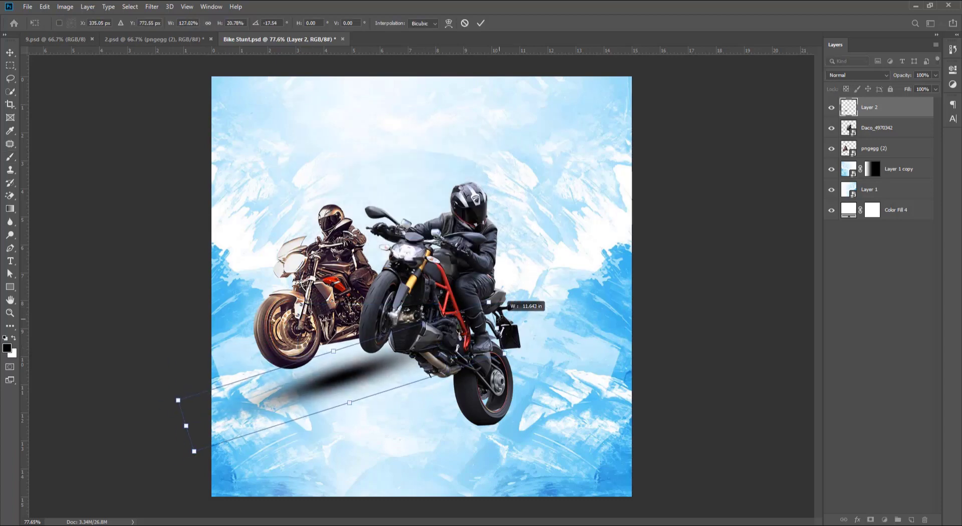
{"action": "key", "text": "Return"}
{"action": "key", "text": "ctrl+bracketleft"}
{"action": "key", "text": "ctrl+bracketleft"}
{"action": "left_click_drag", "start_coordinate": [935, 76], "coordinate": [922, 82]}
Step: Add a white glow layer above the front bike, rotated onto its headlight
{"action": "key", "text": "v"}
{"action": "left_click", "coordinate": [882, 108]}
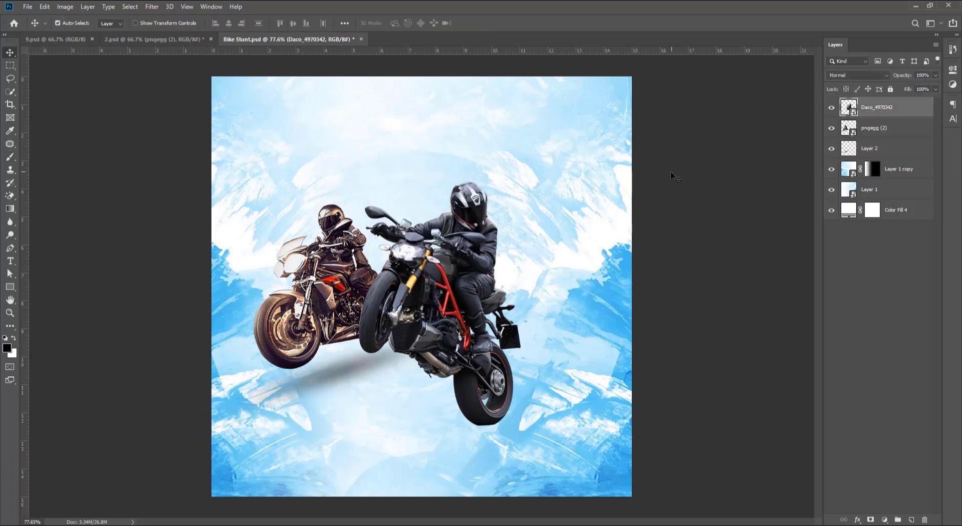
{"action": "key", "text": "ctrl+shift+alt+n"}
{"action": "key", "text": "b"}
{"action": "key", "text": "x"}
{"action": "left_click", "coordinate": [462, 204]}
{"action": "key", "text": "ctrl+t"}
{"action": "left_click_drag", "start_coordinate": [461, 204], "coordinate": [407, 243]}
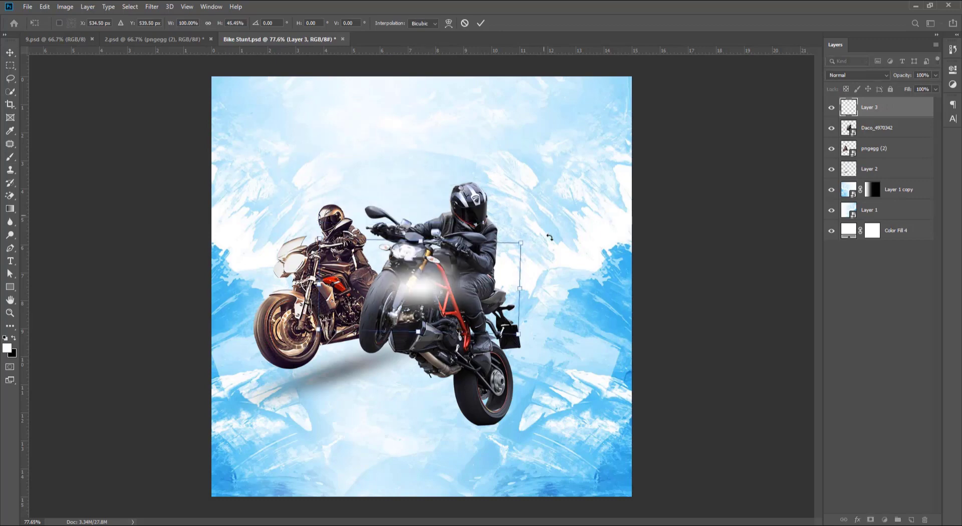
{"action": "left_click_drag", "start_coordinate": [522, 265], "coordinate": [531, 231]}
{"action": "key", "text": "Return"}
Step: Try a white haze over the engine, undo it, and create new layers up to Layer 6
{"action": "key", "text": "b"}
{"action": "key", "text": "ctrl+shift+alt+n"}
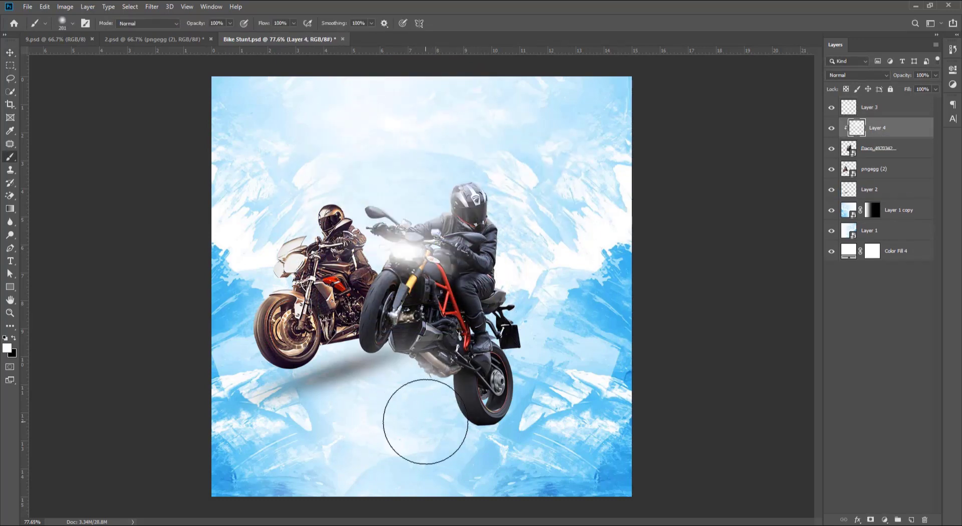
{"action": "left_click_drag", "start_coordinate": [419, 425], "coordinate": [444, 341]}
{"action": "key", "text": "ctrl+z"}
{"action": "key", "text": "alt+bracketleft"}
{"action": "key", "text": "alt+bracketleft"}
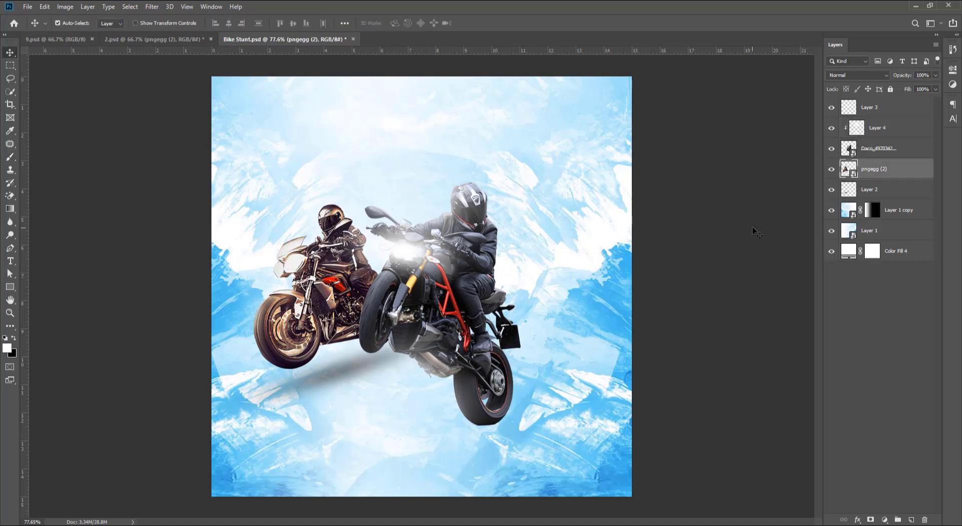
{"action": "key", "text": "ctrl+shift+n"}
{"action": "key", "text": "Return"}
{"action": "key", "text": "v"}
{"action": "key", "text": "alt+bracketright"}
{"action": "key", "text": "alt+bracketright"}
{"action": "key", "text": "alt+bracketright"}
{"action": "key", "text": "ctrl+shift+n"}
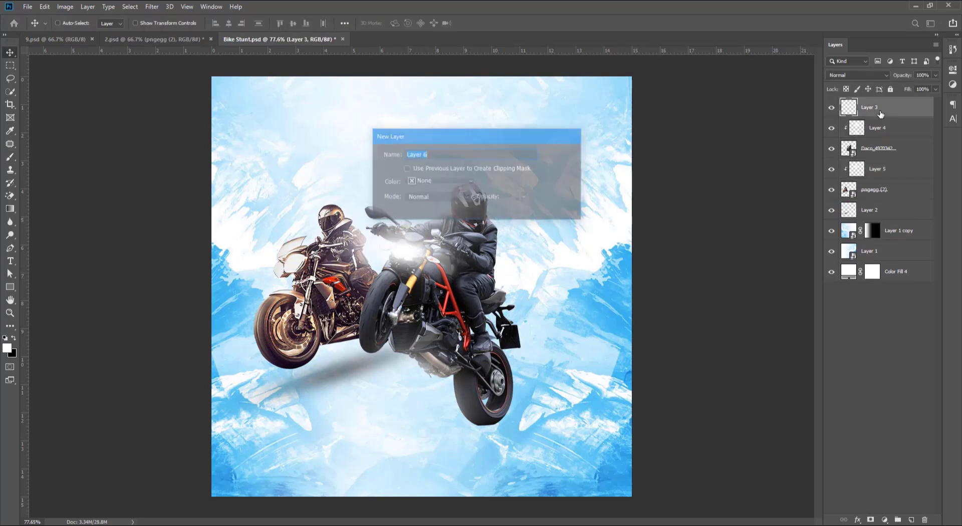
{"action": "key", "text": "Return"}
Step: Paint a sampled peach headlight glow in Screen mode and select the bike layers
{"action": "key", "text": "i"}
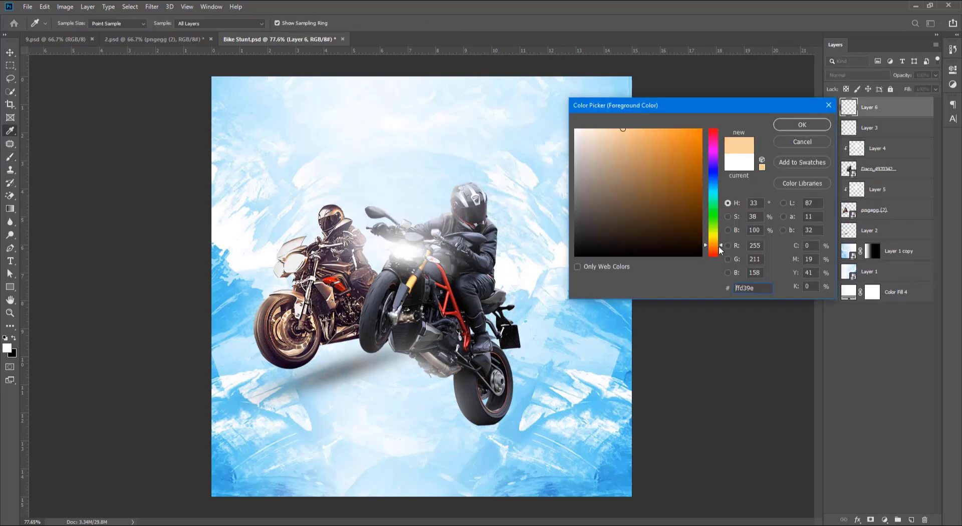
{"action": "left_click", "coordinate": [802, 124]}
{"action": "key", "text": "b"}
{"action": "left_click", "coordinate": [409, 246]}
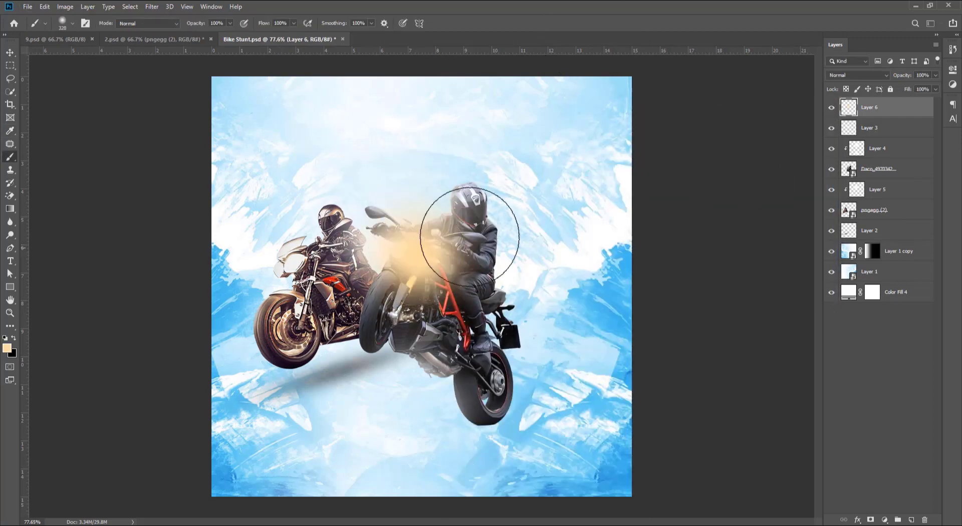
{"action": "left_click", "coordinate": [857, 75]}
{"action": "left_click", "coordinate": [852, 148]}
{"action": "key", "text": "v"}
{"action": "mouse_move", "coordinate": [645, 293]}
{"action": "left_mouse_down"}
{"action": "mouse_move", "coordinate": [562, 345]}
{"action": "mouse_move", "coordinate": [213, 276]}
{"action": "left_mouse_up"}
{"action": "left_click", "coordinate": [870, 231]}
{"action": "left_click", "coordinate": [870, 107], "text": "shift"}
Step: Group the bike layers as Group 1, set light-effects Layer 7 to Screen, and shift it down
{"action": "key", "text": "ctrl+g"}
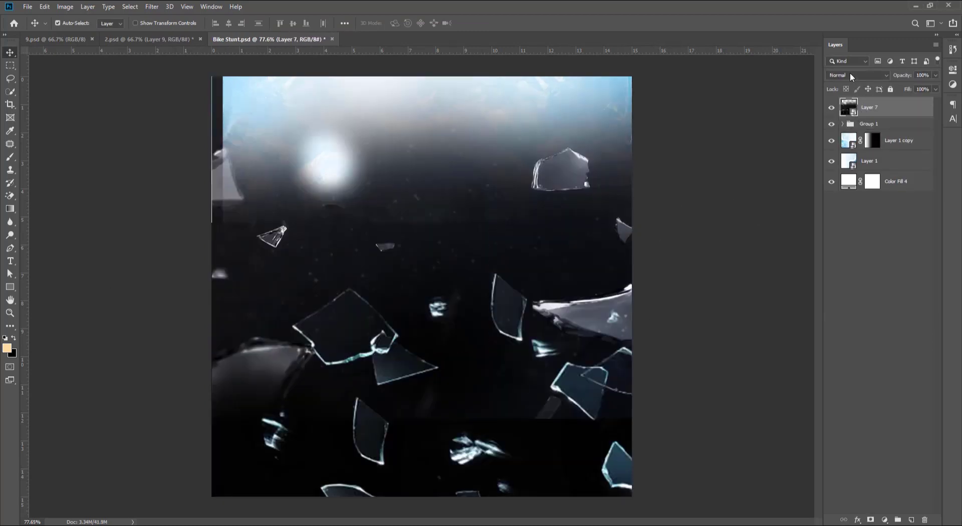
{"action": "left_click", "coordinate": [850, 73]}
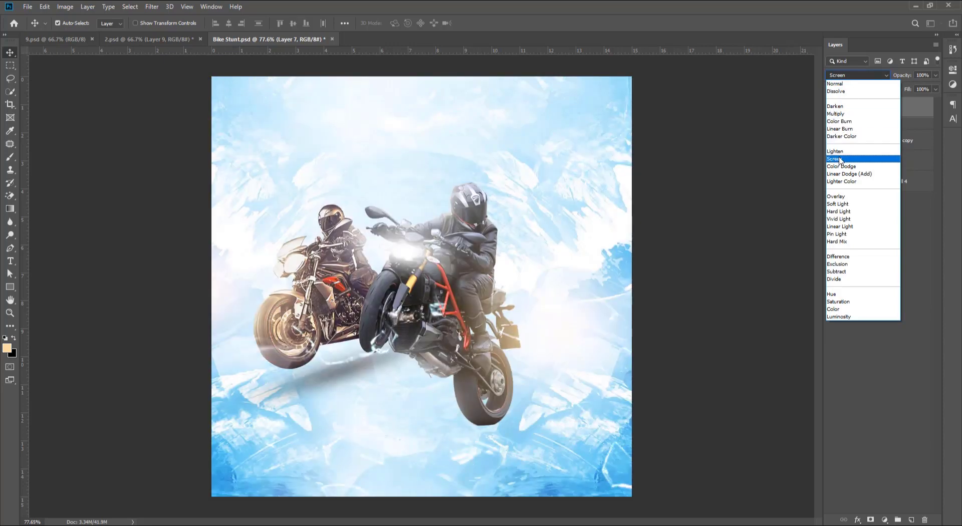
{"action": "left_click", "coordinate": [841, 160]}
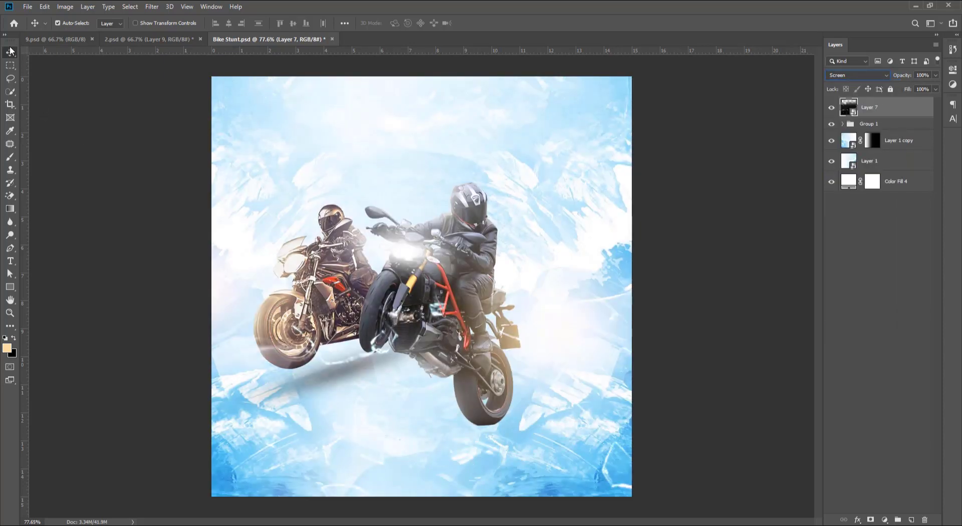
{"action": "mouse_move", "coordinate": [593, 340]}
{"action": "left_mouse_down"}
{"action": "mouse_move", "coordinate": [576, 354]}
{"action": "mouse_move", "coordinate": [576, 416]}
{"action": "mouse_move", "coordinate": [579, 400]}
{"action": "left_mouse_up"}
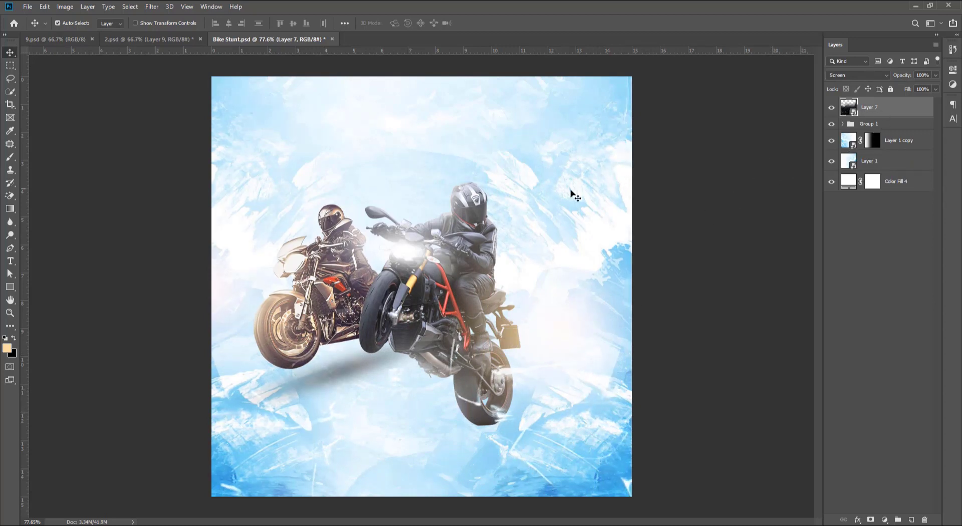
Step: Create Layer 8 and set up an enlarged white smoke brush
{"action": "key", "text": "ctrl+shift+n"}
{"action": "key", "text": "Return"}
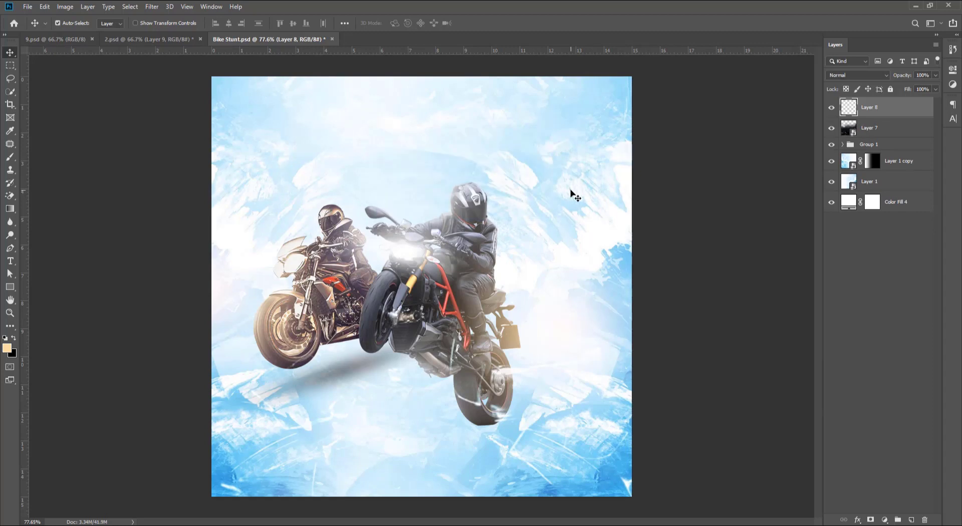
{"action": "key", "text": "b"}
{"action": "key", "text": "bracketright"}
{"action": "key", "text": "bracketright"}
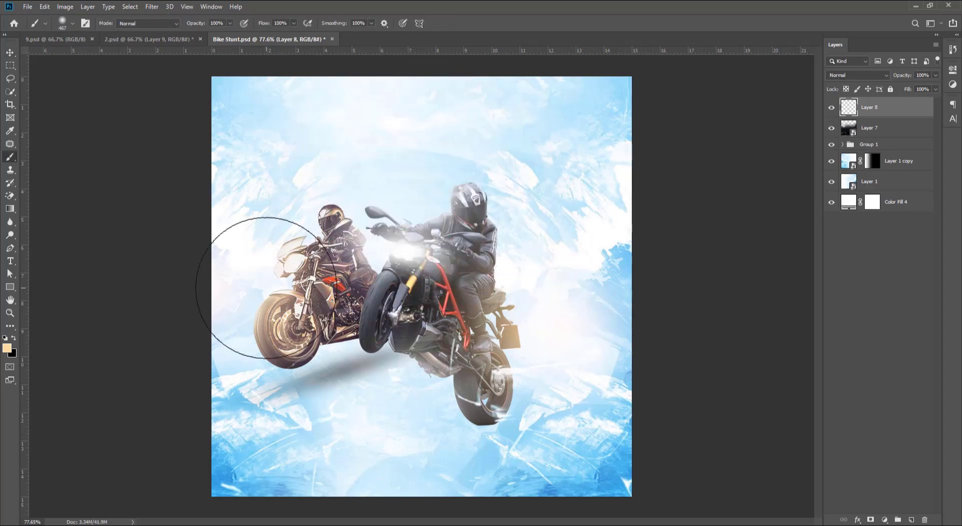
{"action": "key", "text": "x"}
{"action": "left_click", "coordinate": [7, 348]}
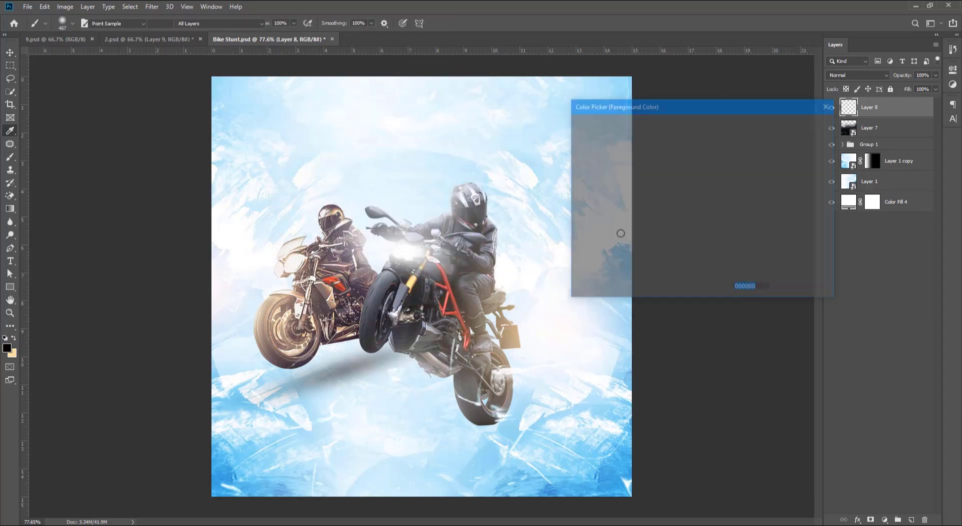
{"action": "left_click", "coordinate": [605, 95]}
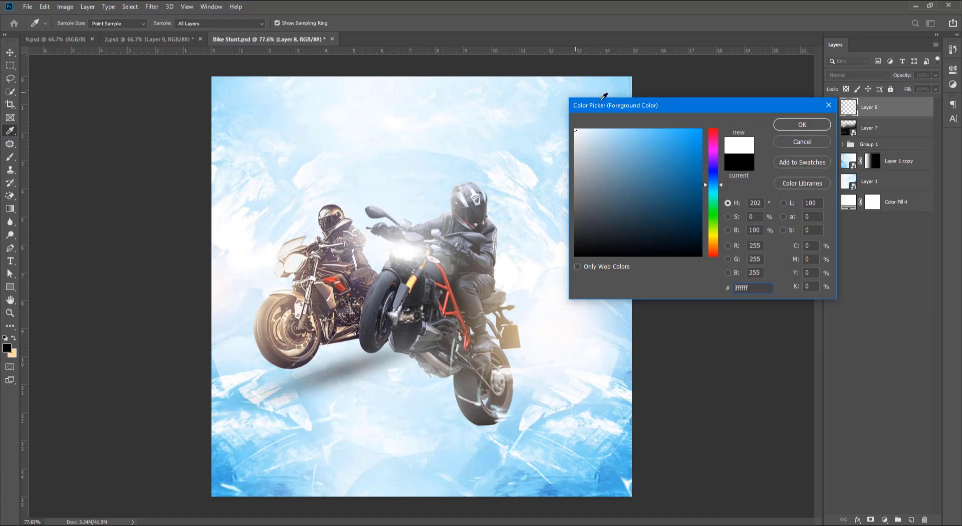
{"action": "left_click", "coordinate": [808, 129]}
{"action": "right_click", "coordinate": [440, 165]}
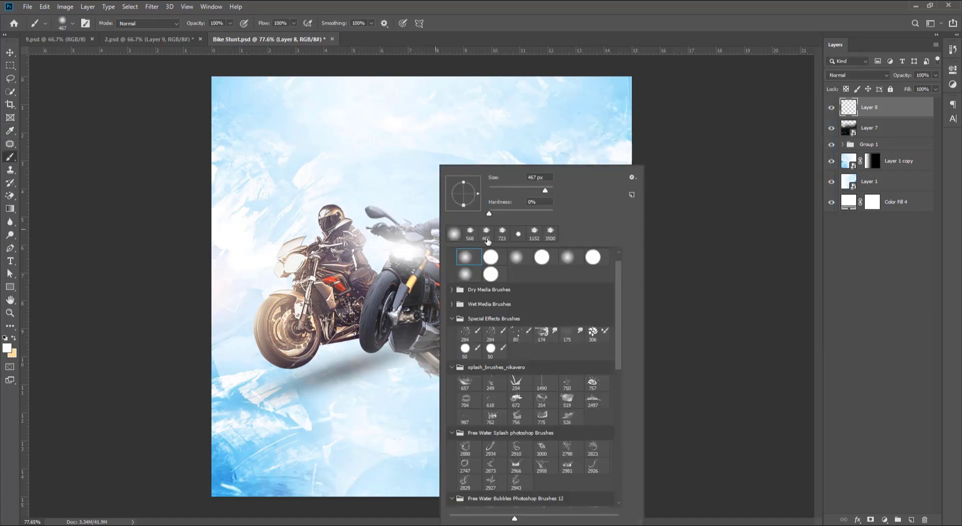
{"action": "key", "text": "Escape"}
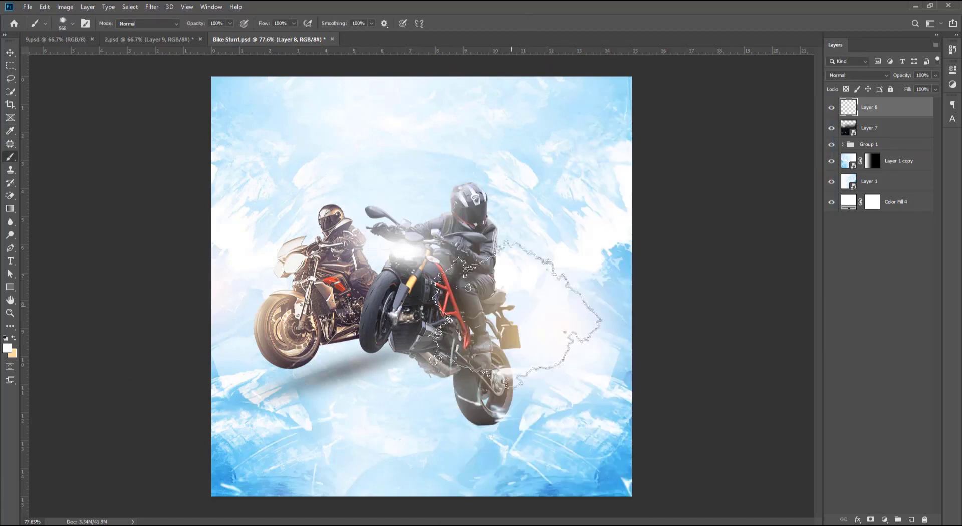
Step: Paint white smoke onto the wheels, duplicate it, and move both smoke layers below Layer 7
{"action": "left_click", "coordinate": [437, 293]}
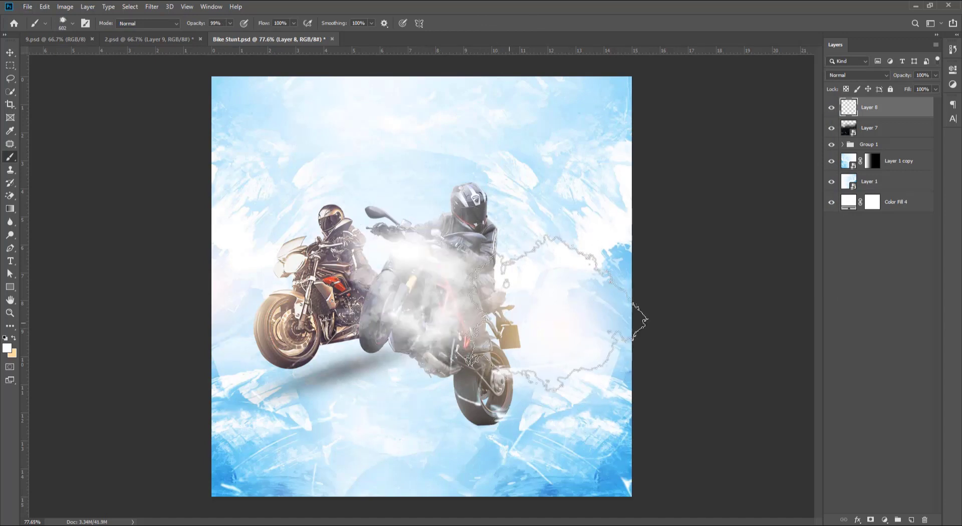
{"action": "key", "text": "v"}
{"action": "left_click_drag", "start_coordinate": [439, 280], "coordinate": [569, 425]}
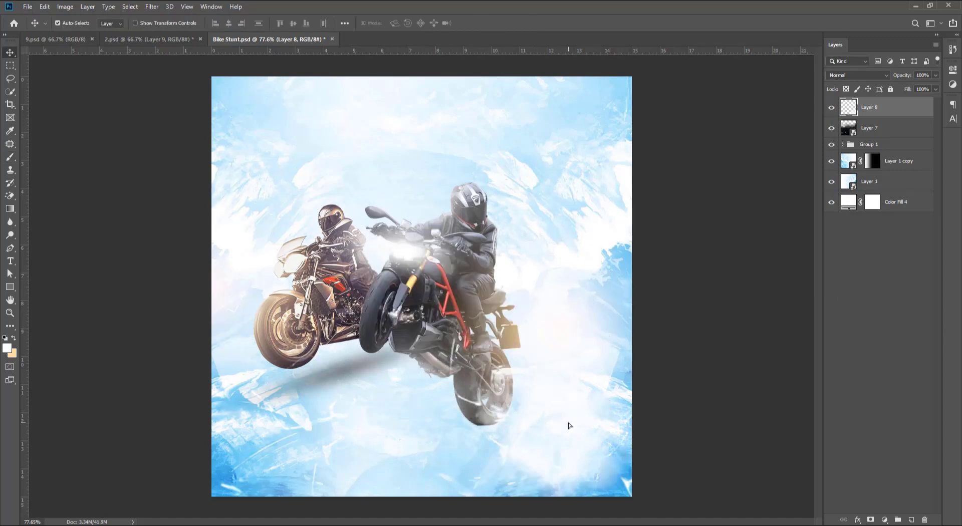
{"action": "mouse_move", "coordinate": [626, 385]}
{"action": "left_mouse_down"}
{"action": "mouse_move", "coordinate": [270, 382]}
{"action": "mouse_move", "coordinate": [440, 420]}
{"action": "left_mouse_up"}
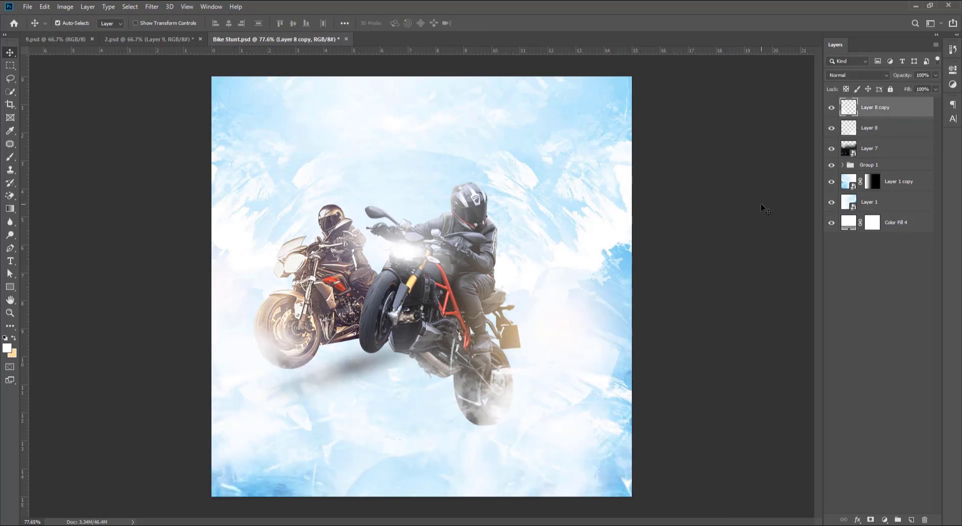
{"action": "left_click", "coordinate": [898, 128], "text": "shift"}
{"action": "left_click_drag", "start_coordinate": [897, 127], "coordinate": [904, 155]}
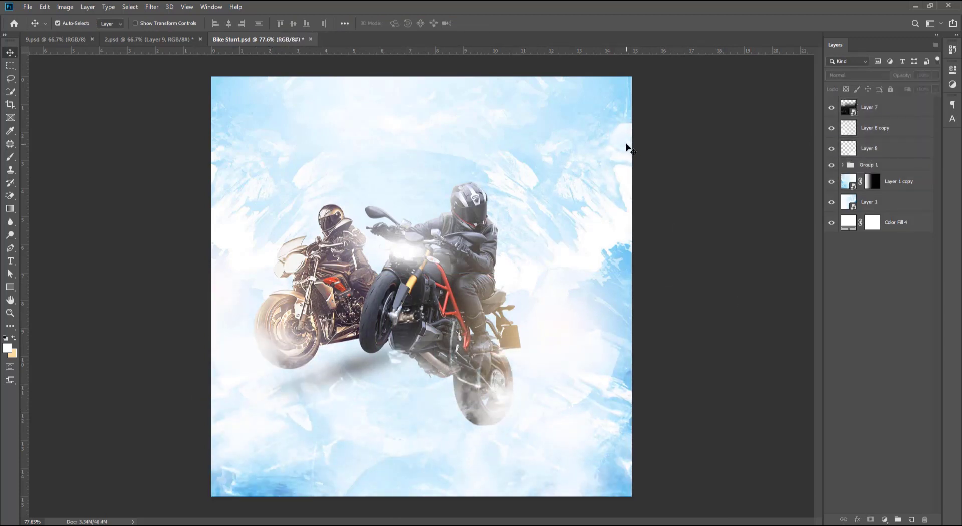
{"action": "left_click", "coordinate": [886, 109]}
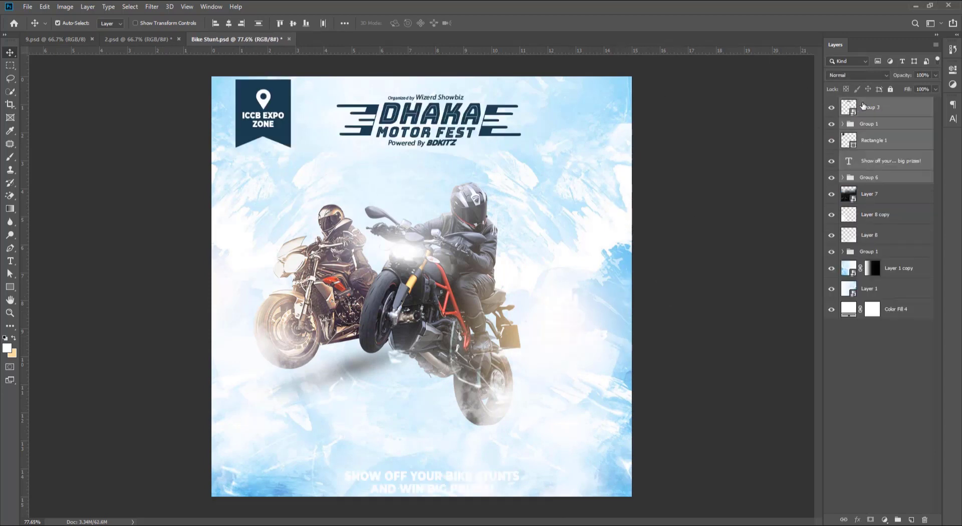
Step: Centre the DHAKA MOTOR FEST logo horizontally on the canvas and nudge it up
{"action": "left_click", "coordinate": [868, 106]}
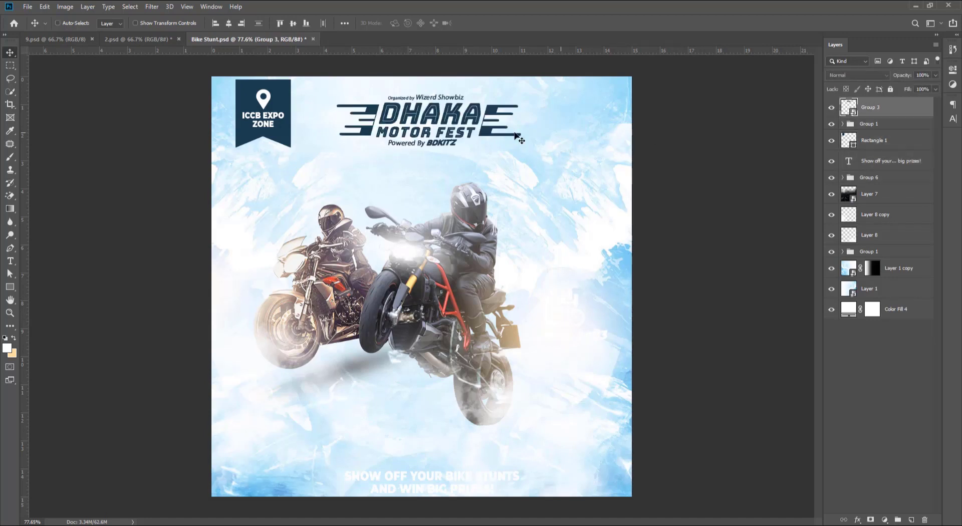
{"action": "key", "text": "ctrl+a"}
{"action": "left_click", "coordinate": [27, 62]}
{"action": "key", "text": "ctrl+z"}
{"action": "left_click", "coordinate": [230, 23]}
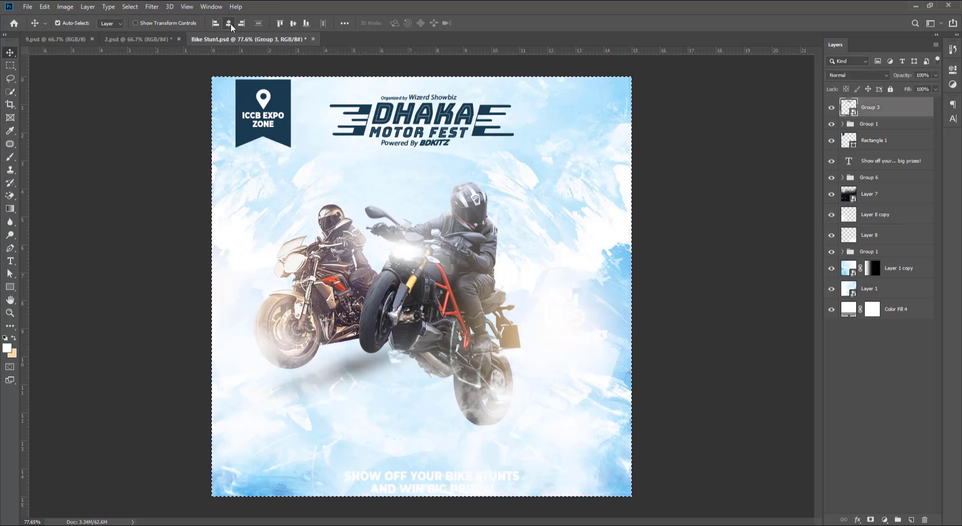
{"action": "key", "text": "shift+Up"}
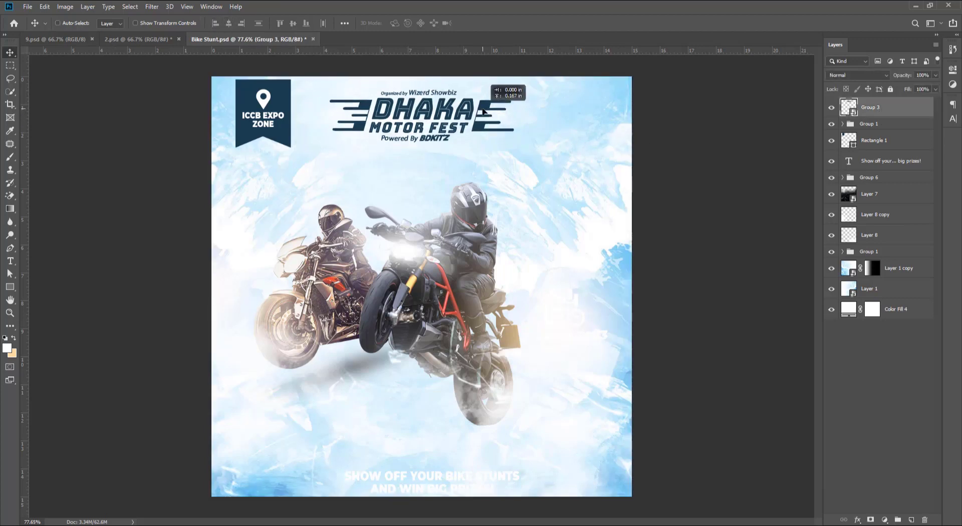
Step: Raise the ICCB EXPO ZONE badge and the bottom slogan text slightly
{"action": "left_click", "coordinate": [884, 127]}
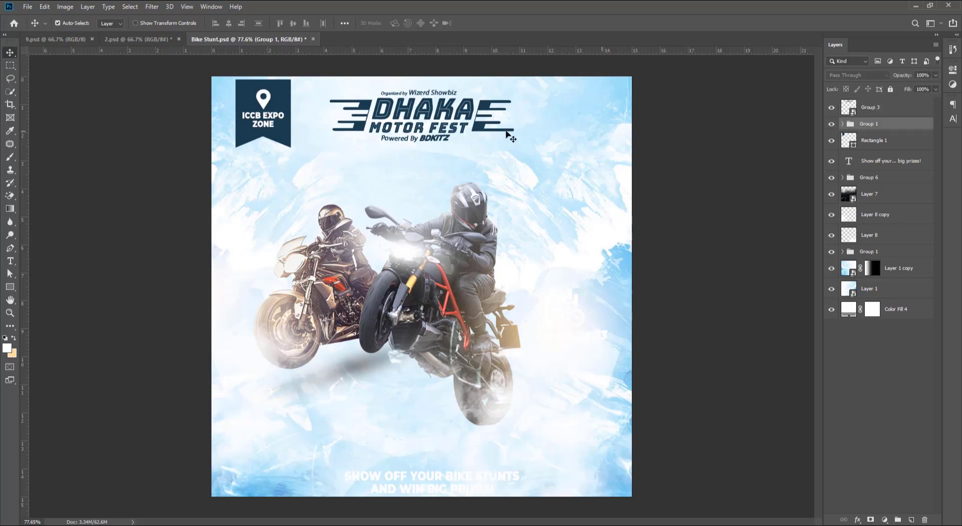
{"action": "left_click", "coordinate": [867, 145], "text": "ctrl"}
{"action": "left_click_drag", "start_coordinate": [238, 105], "coordinate": [266, 89]}
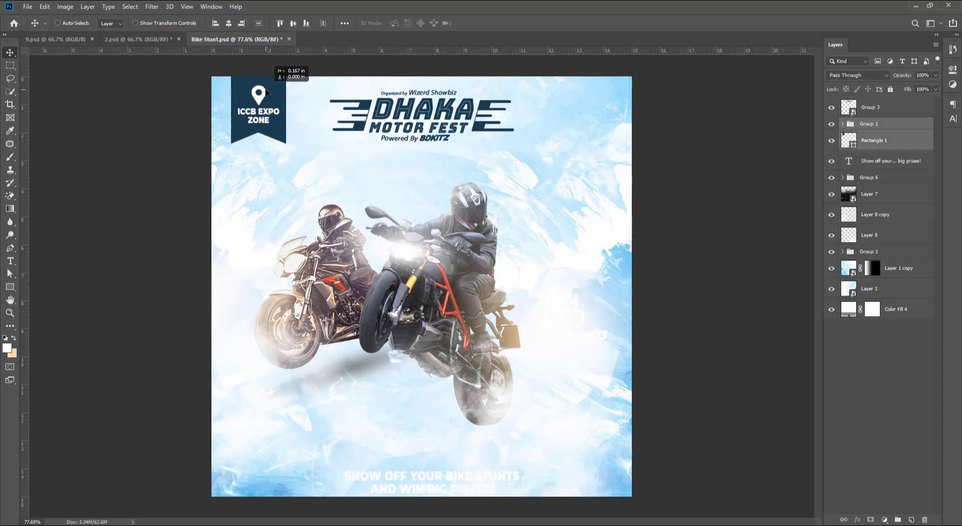
{"action": "left_click", "coordinate": [834, 165]}
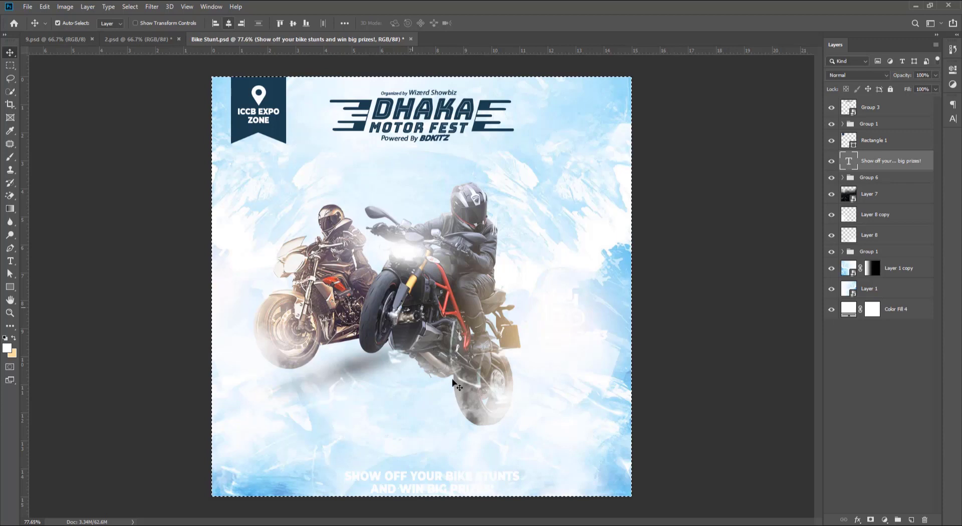
{"action": "left_click_drag", "start_coordinate": [470, 470], "coordinate": [471, 464]}
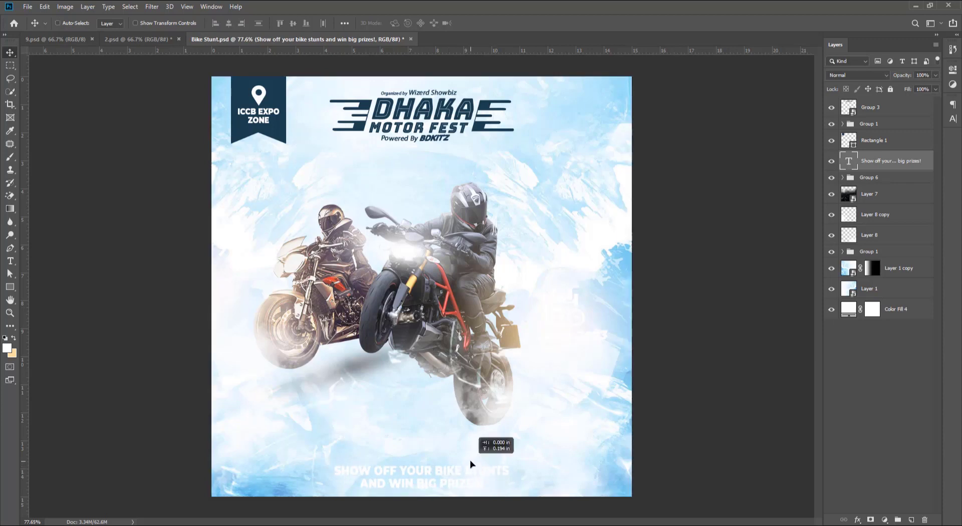
{"action": "left_click", "coordinate": [721, 336]}
Step: Place the brush-25509 navy stroke along the bottom edge, layered beneath Group 6
{"action": "key", "text": "ctrl+v"}
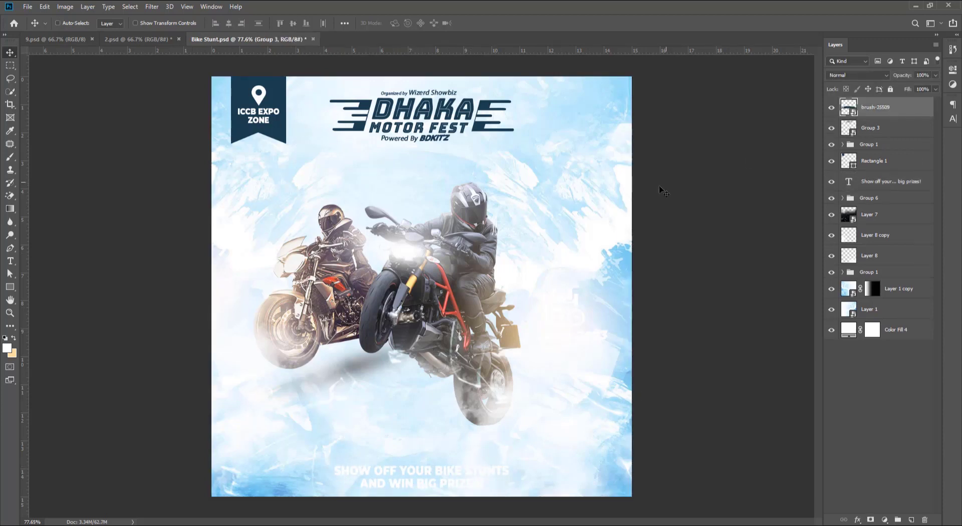
{"action": "left_click_drag", "start_coordinate": [516, 296], "coordinate": [516, 479]}
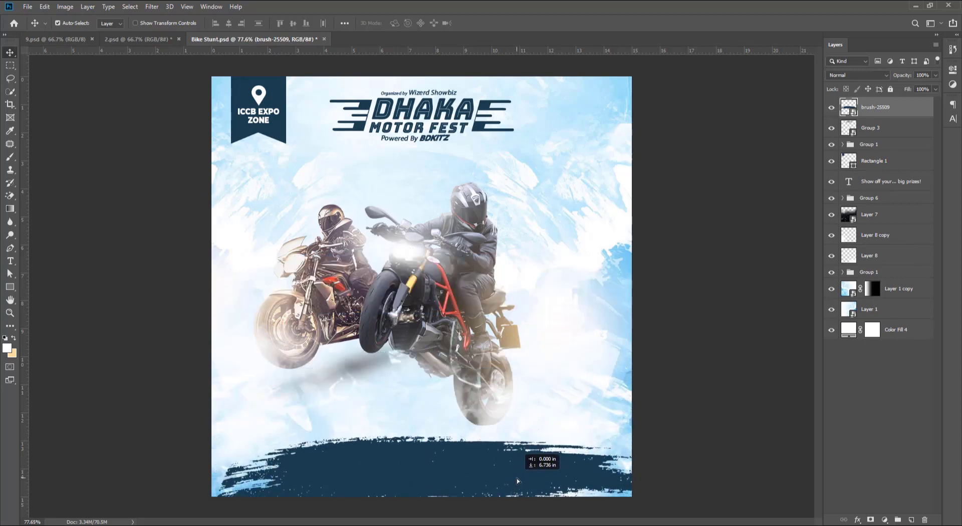
{"action": "left_click_drag", "start_coordinate": [874, 115], "coordinate": [870, 207]}
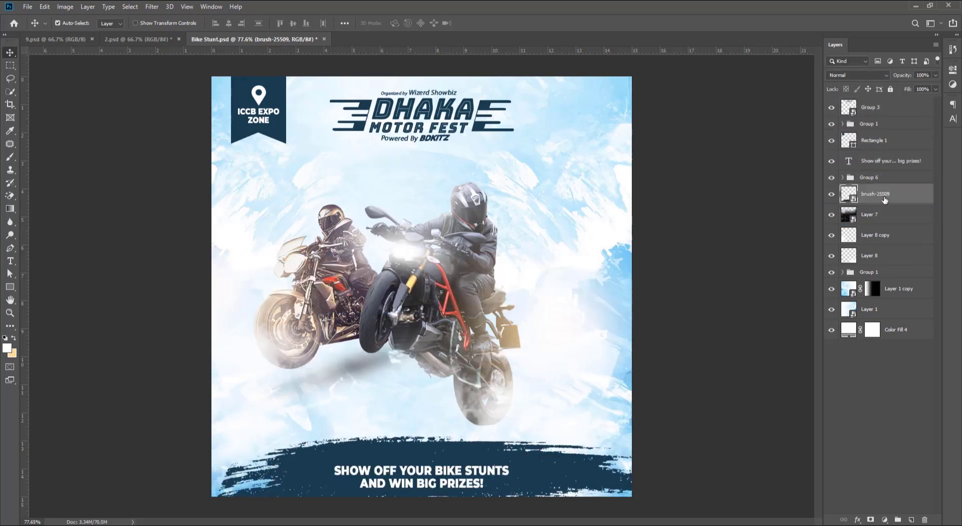
{"action": "left_click_drag", "start_coordinate": [519, 466], "coordinate": [519, 484]}
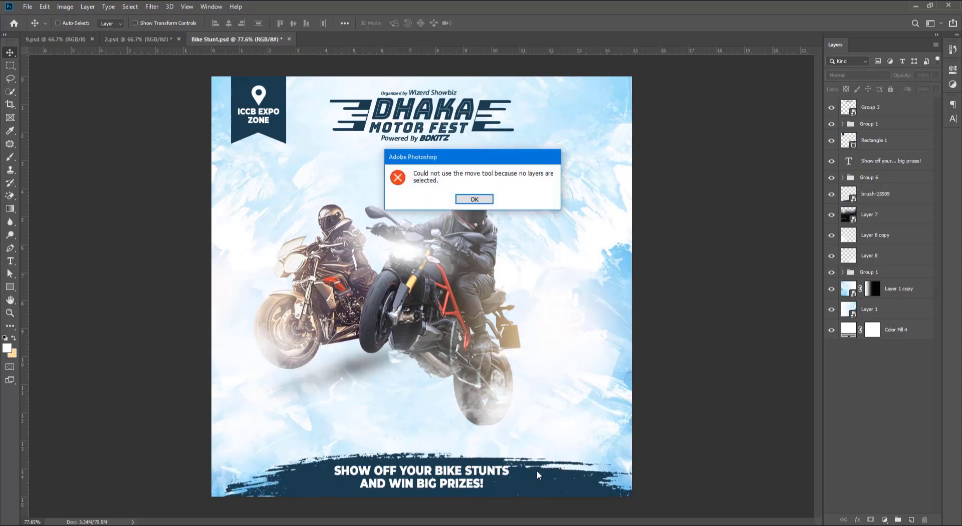
{"action": "left_click", "coordinate": [473, 200]}
{"action": "left_click", "coordinate": [869, 214]}
Step: Duplicate a smoke layer for extra fog near the lower-left bike and raise Group 6
{"action": "left_click", "coordinate": [869, 235]}
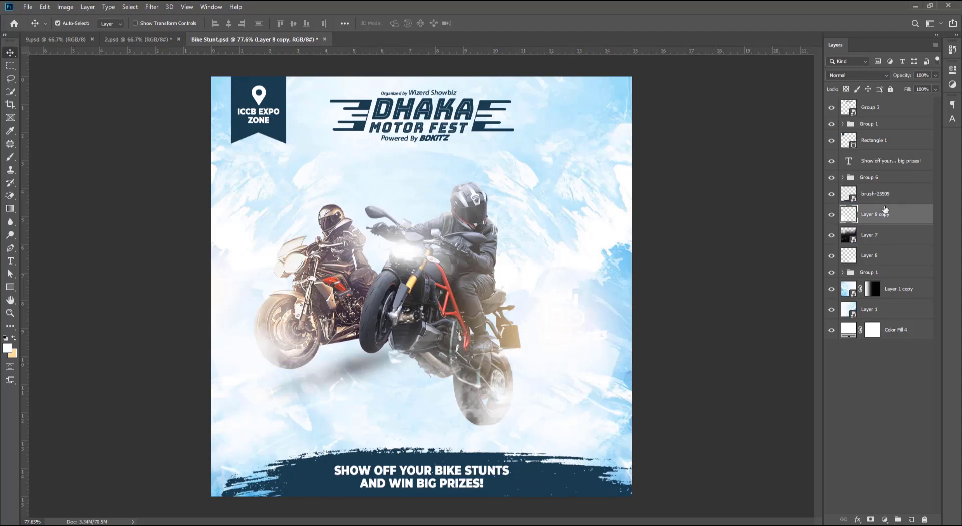
{"action": "left_click_drag", "start_coordinate": [869, 235], "coordinate": [872, 187]}
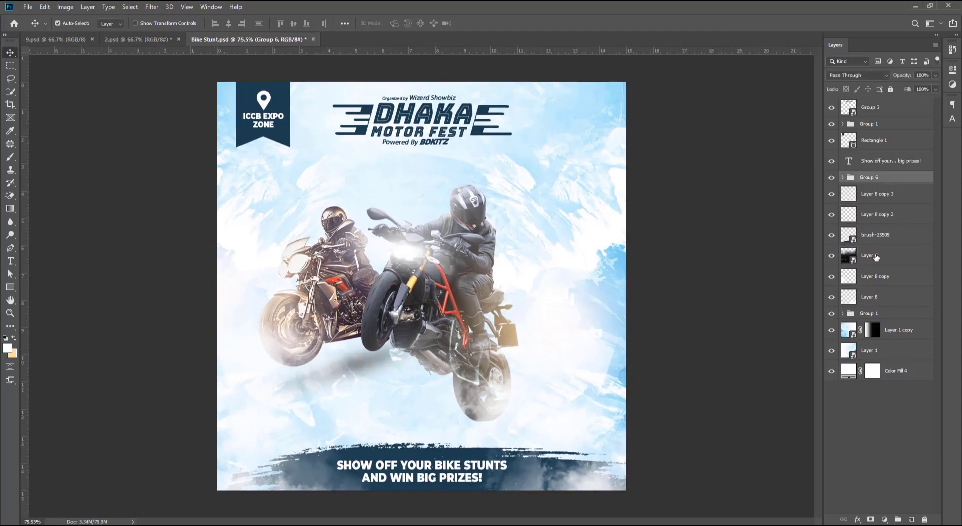
{"action": "left_click_drag", "start_coordinate": [874, 183], "coordinate": [872, 117]}
Step: Move both bikes lower and slightly left, nudging Layer 7 down a touch
{"action": "left_click", "coordinate": [870, 313]}
{"action": "left_click_drag", "start_coordinate": [463, 272], "coordinate": [463, 292]}
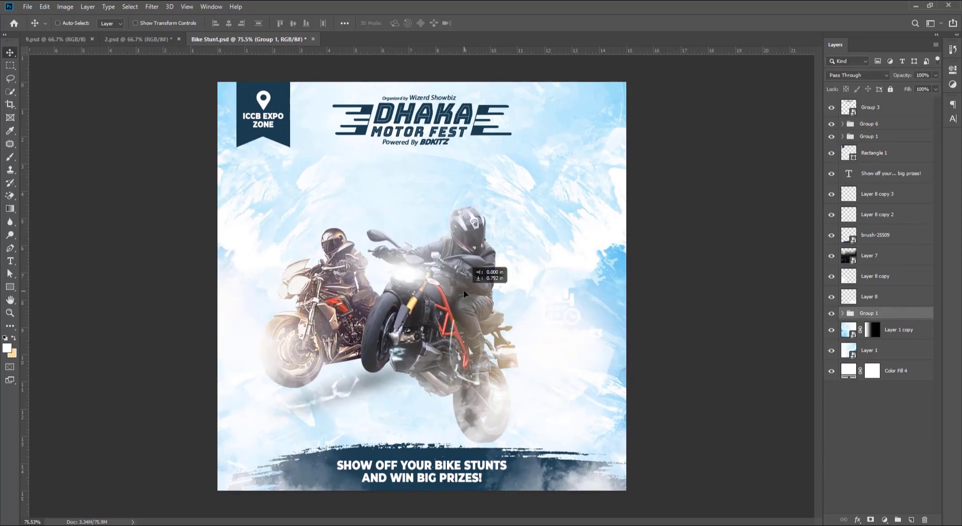
{"action": "left_click_drag", "start_coordinate": [456, 440], "coordinate": [456, 443]}
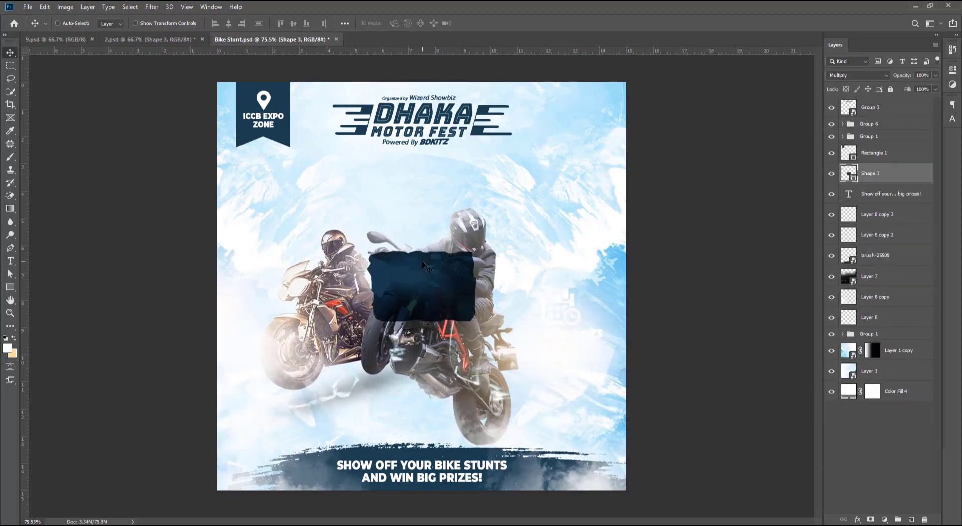
{"action": "left_click_drag", "start_coordinate": [383, 310], "coordinate": [374, 309]}
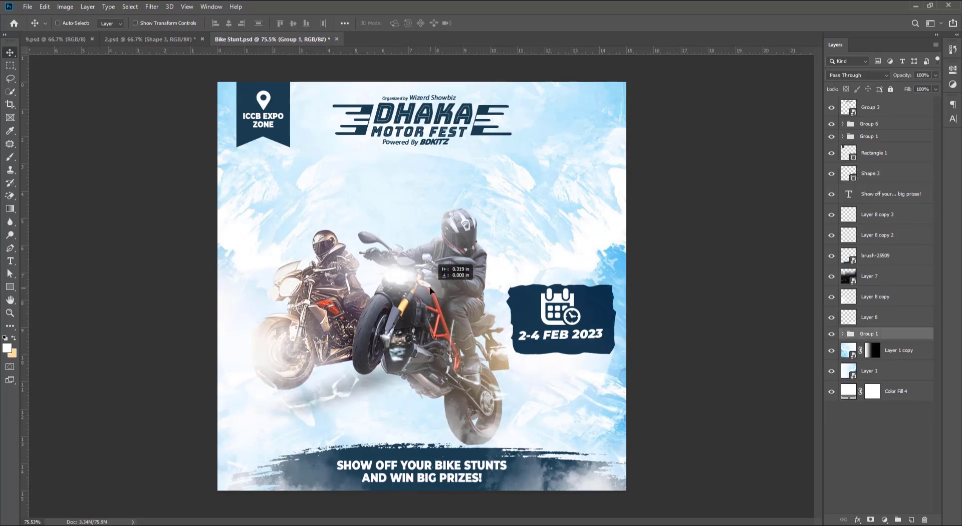
{"action": "left_click", "coordinate": [720, 237], "text": "ctrl"}
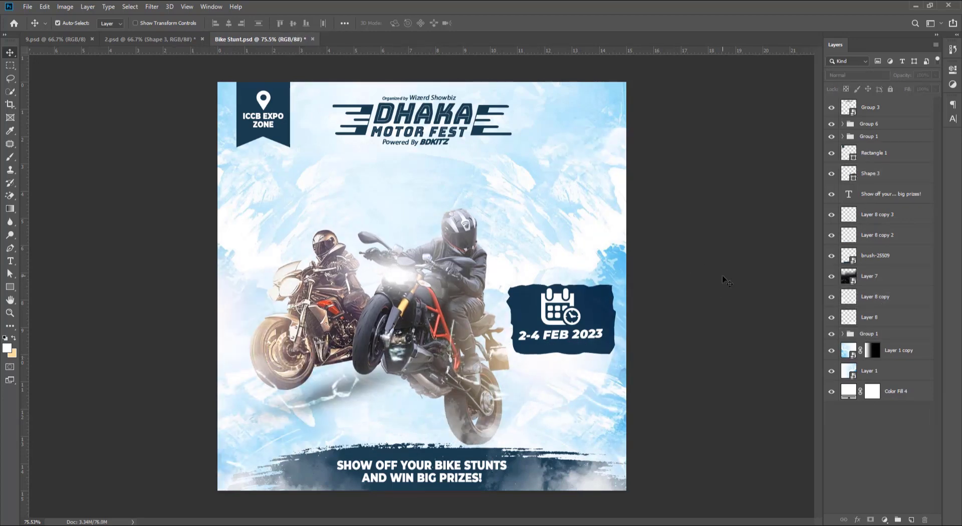
Step: Paste the 'STUNT YOUR BIKE TO VICTORY' headline as new text in navy sampled from the poster
{"action": "left_click", "coordinate": [883, 156]}
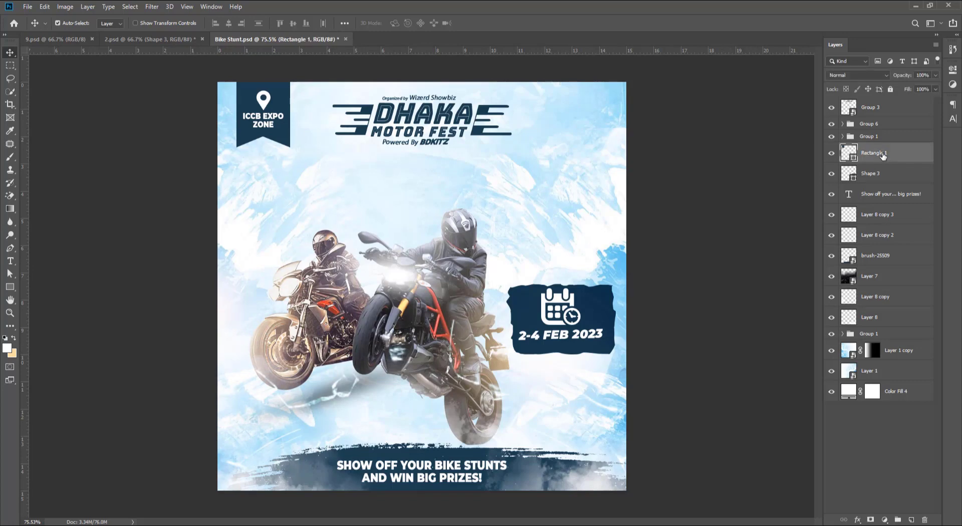
{"action": "key", "text": "t"}
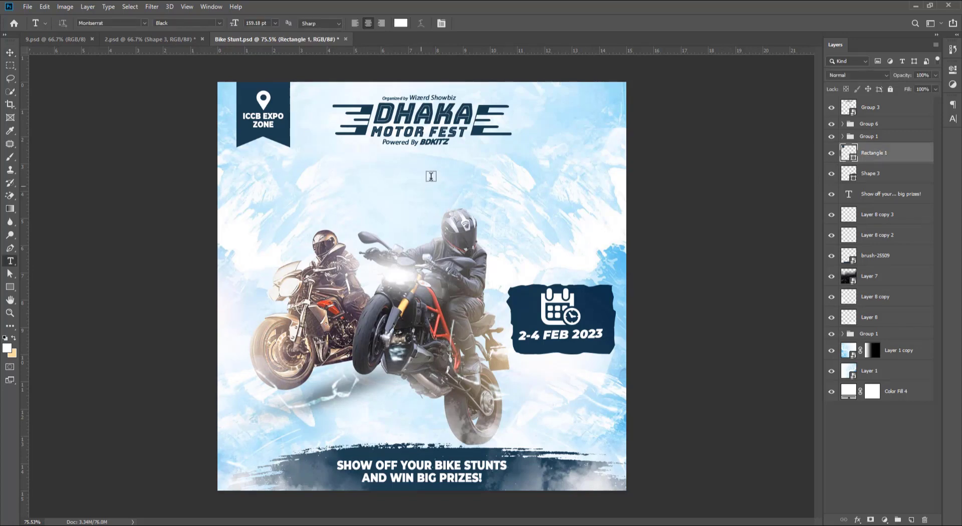
{"action": "left_click", "coordinate": [445, 181]}
{"action": "key", "text": "ctrl+v"}
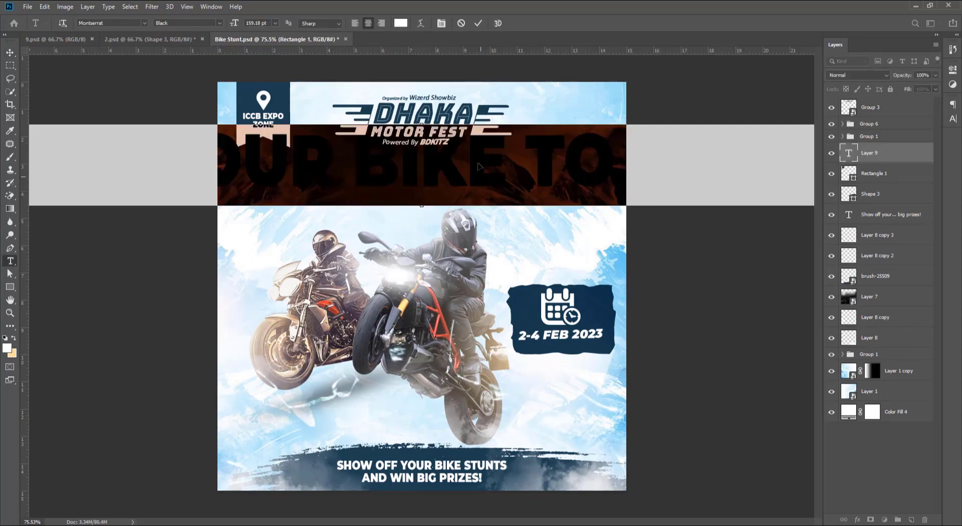
{"action": "left_click", "coordinate": [401, 23]}
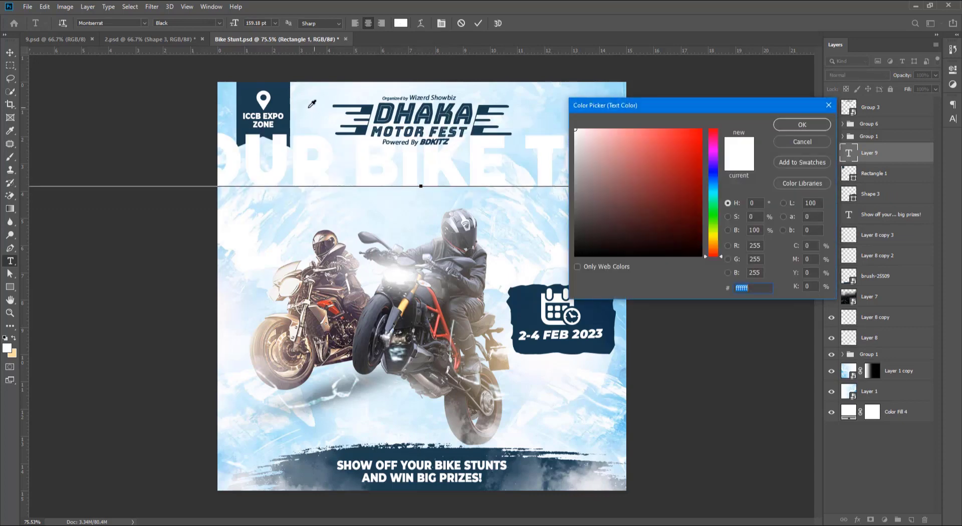
{"action": "left_click", "coordinate": [285, 83]}
{"action": "left_click", "coordinate": [802, 124]}
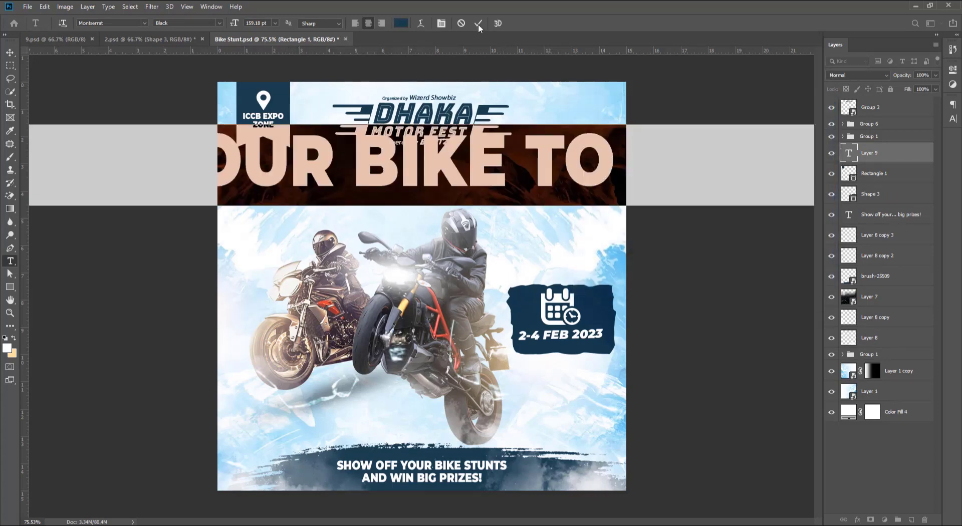
{"action": "left_click", "coordinate": [479, 23]}
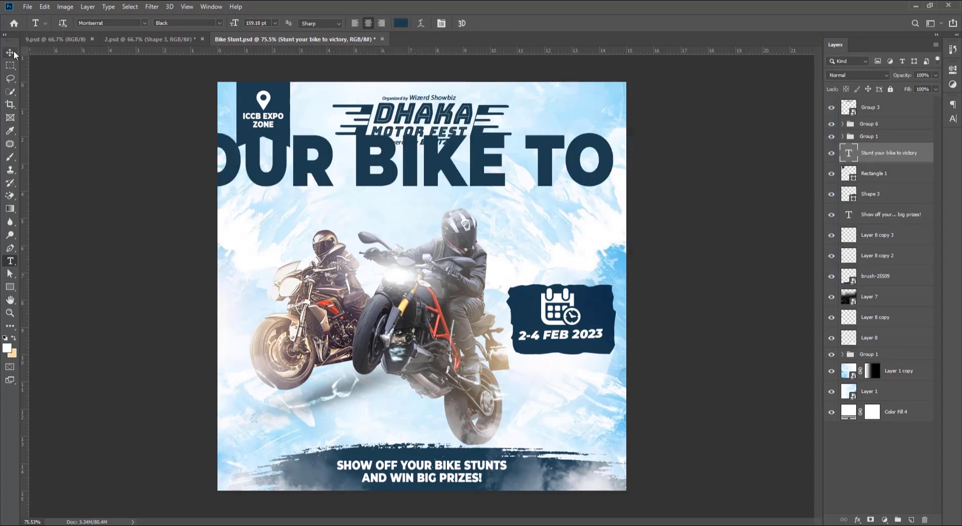
Step: Enlarge VICTORY to about 140 pt and make the first headline line bigger
{"action": "key", "text": "ctrl+t"}
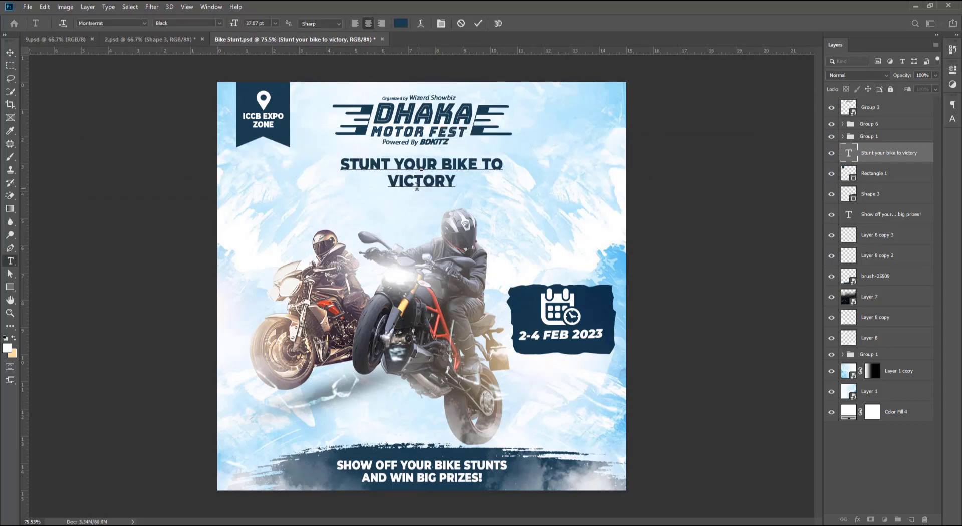
{"action": "double_click", "coordinate": [422, 181]}
{"action": "left_click", "coordinate": [953, 118]}
{"action": "left_click_drag", "start_coordinate": [858, 133], "coordinate": [911, 141]}
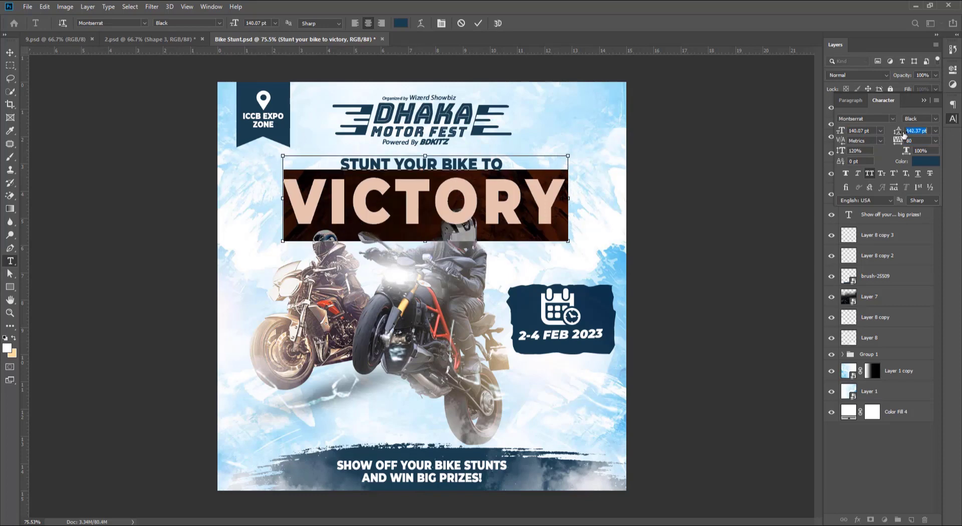
{"action": "double_click", "coordinate": [432, 162]}
{"action": "triple_click", "coordinate": [433, 160]}
{"action": "mouse_move", "coordinate": [847, 131]}
{"action": "left_mouse_down"}
{"action": "mouse_move", "coordinate": [872, 131]}
{"action": "mouse_move", "coordinate": [875, 358]}
{"action": "left_mouse_up"}
{"action": "key", "text": "ctrl+Return"}
Step: Move the headline layer beneath the bikes and scale it up to fill the width
{"action": "key", "text": "v"}
{"action": "left_click", "coordinate": [953, 119]}
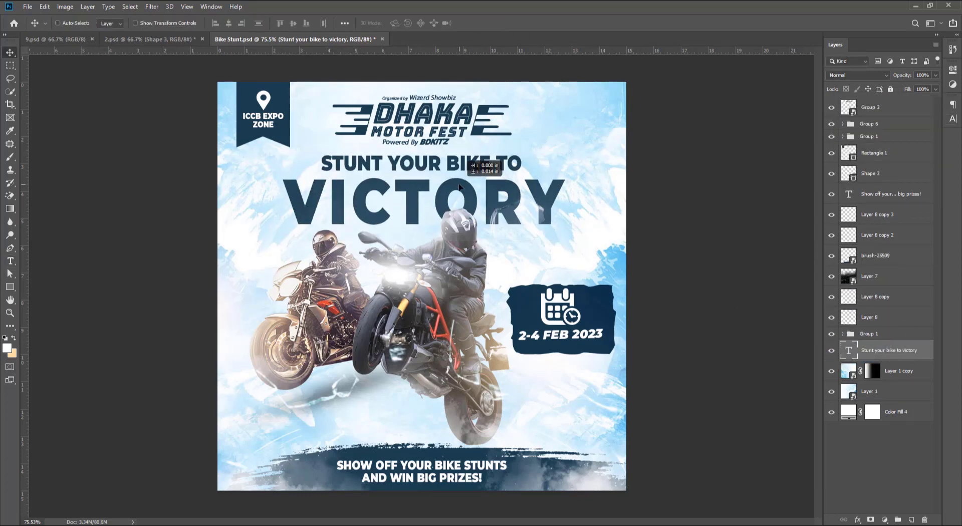
{"action": "key", "text": "ctrl+t"}
{"action": "left_click_drag", "start_coordinate": [574, 149], "coordinate": [592, 145]}
{"action": "key", "text": "Return"}
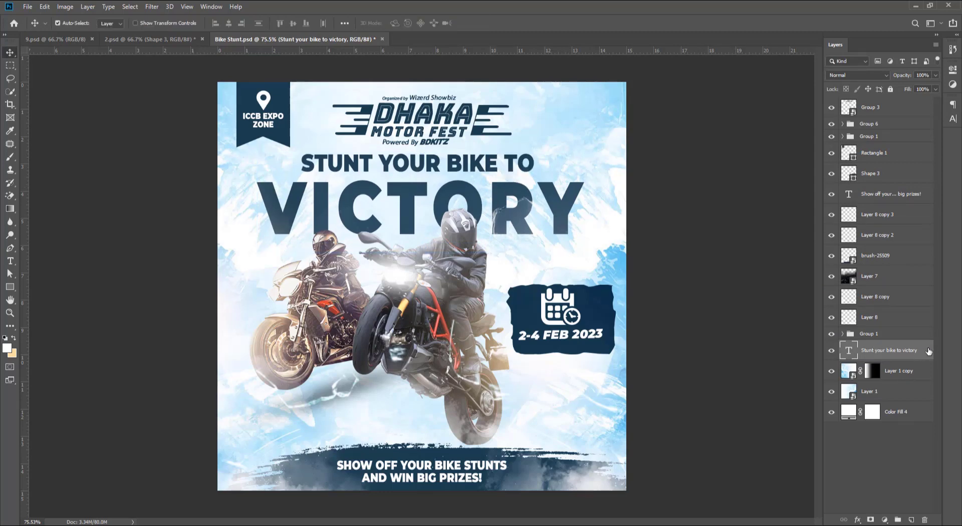
Step: Add a 4 px Stroke outline to the headline's layer style
{"action": "double_click", "coordinate": [927, 351]}
{"action": "left_click_drag", "start_coordinate": [591, 280], "coordinate": [530, 143]}
{"action": "left_click", "coordinate": [366, 224]}
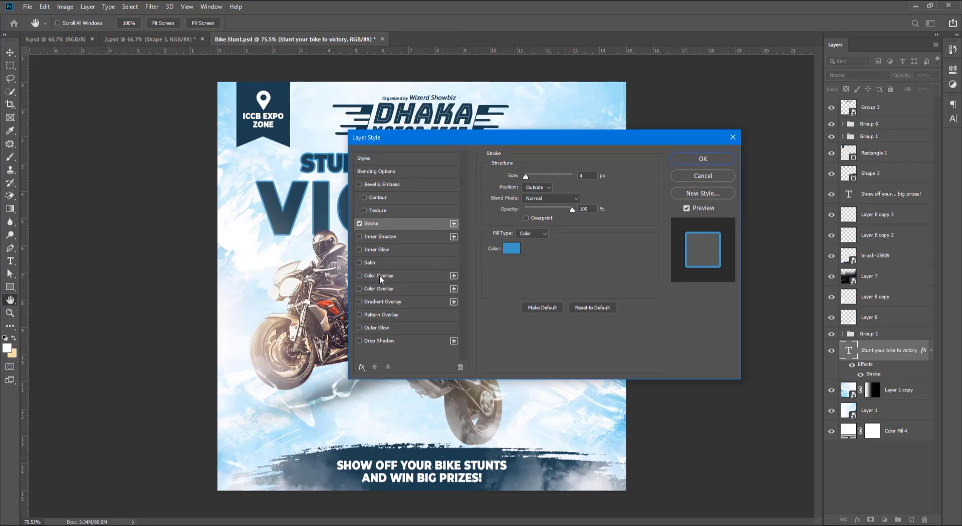
Step: Add a Gradient Overlay alongside the Stroke and apply the headline's layer effects
{"action": "left_click", "coordinate": [381, 303]}
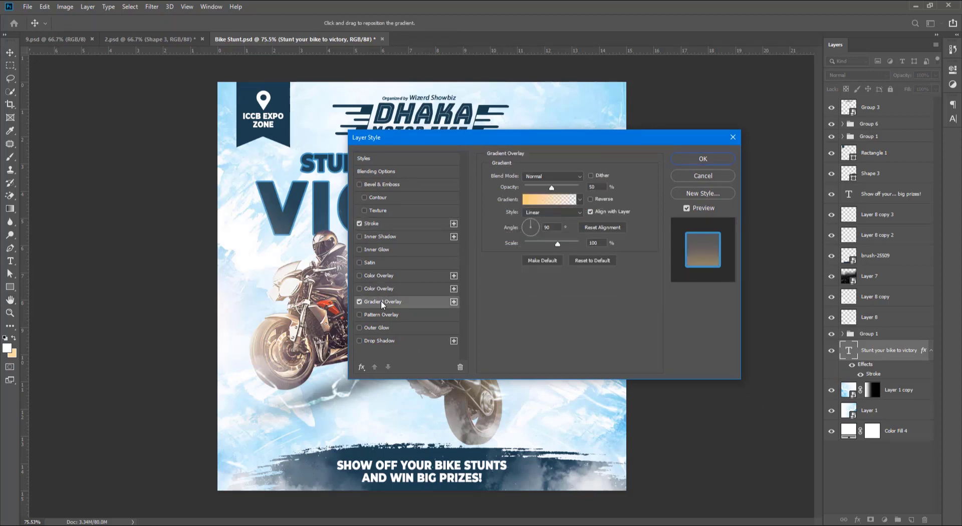
{"action": "left_click_drag", "start_coordinate": [454, 138], "coordinate": [576, 136]}
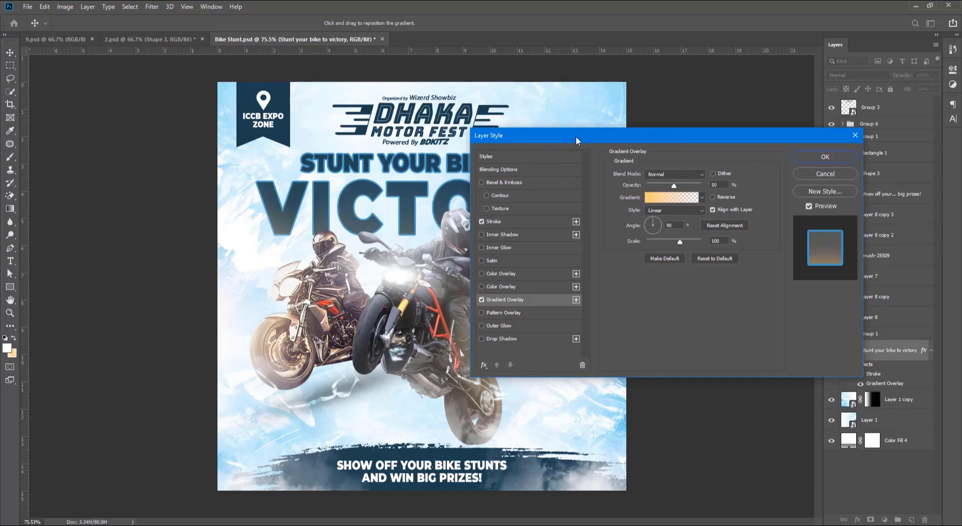
{"action": "left_click_drag", "start_coordinate": [576, 137], "coordinate": [521, 111]}
{"action": "left_click", "coordinate": [762, 132]}
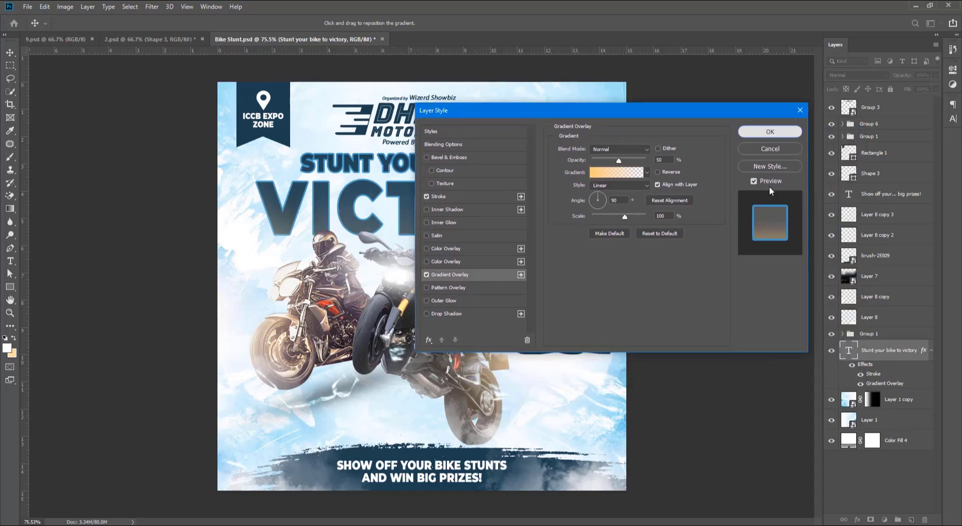
Step: Change the headline text colour to white (ffffff)
{"action": "left_click", "coordinate": [954, 119]}
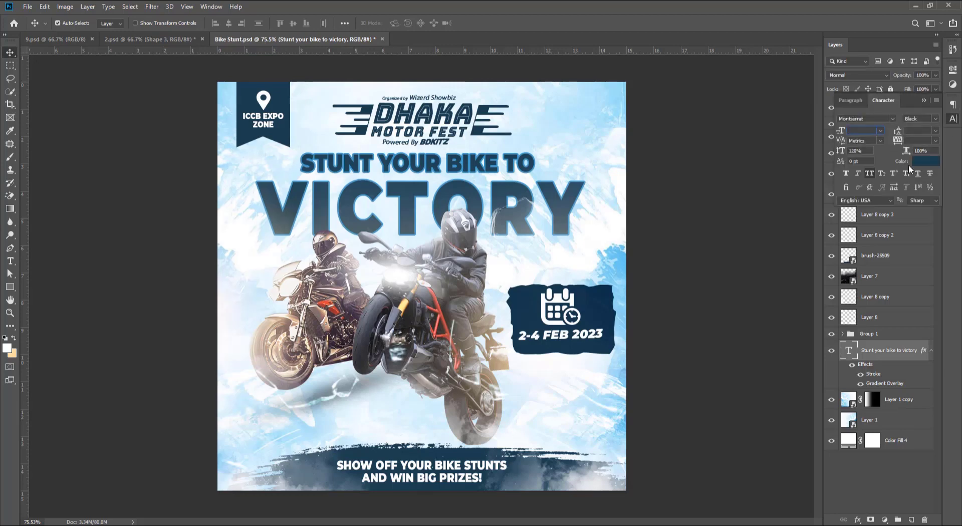
{"action": "left_click", "coordinate": [926, 161]}
{"action": "left_click", "coordinate": [576, 129]}
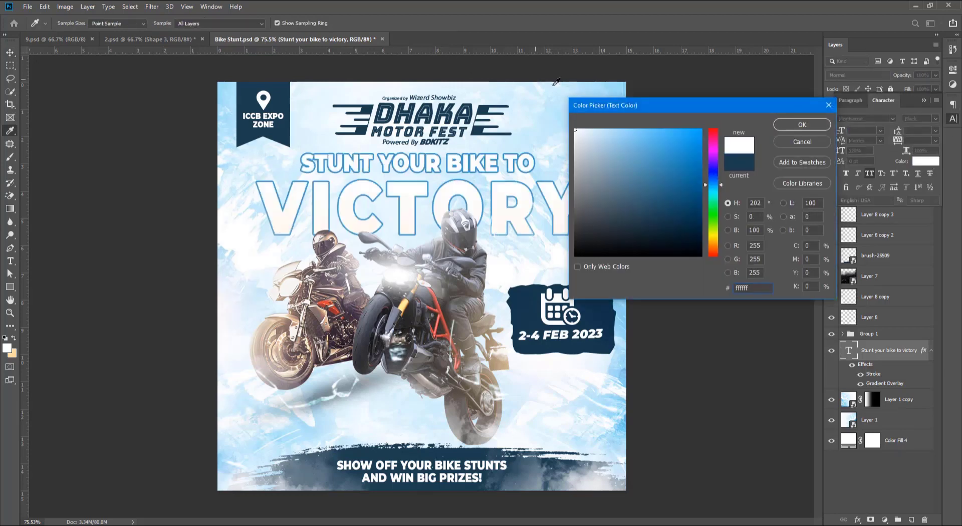
{"action": "left_click", "coordinate": [803, 125]}
{"action": "key", "text": "Return"}
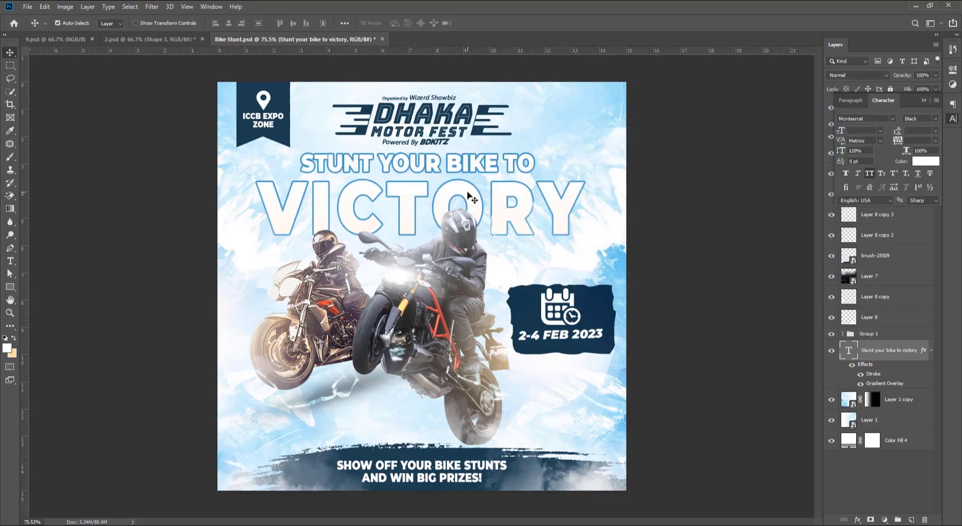
{"action": "left_click", "coordinate": [471, 198]}
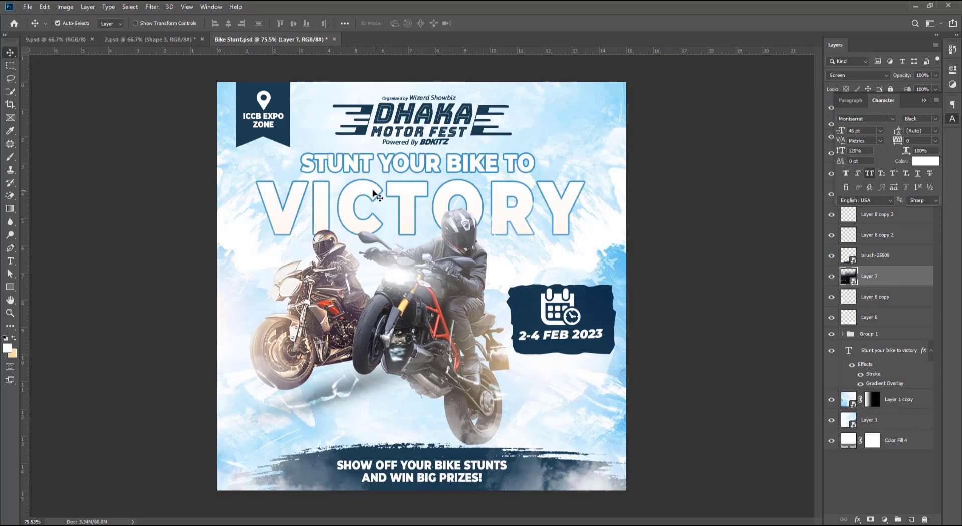
Step: Tighten VICTORY's letter tracking from 80 to 40
{"action": "key", "text": "t"}
{"action": "left_click", "coordinate": [425, 180]}
{"action": "double_click", "coordinate": [425, 181]}
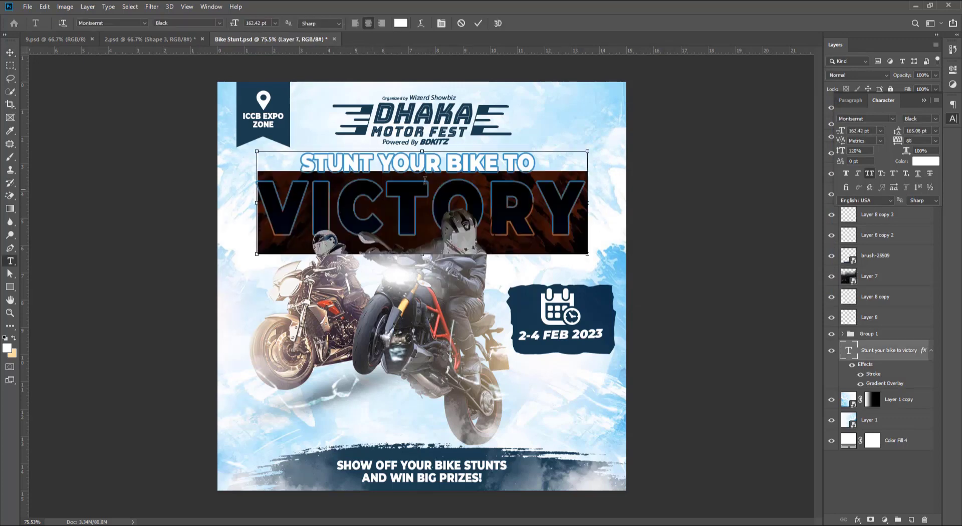
{"action": "left_click", "coordinate": [425, 180]}
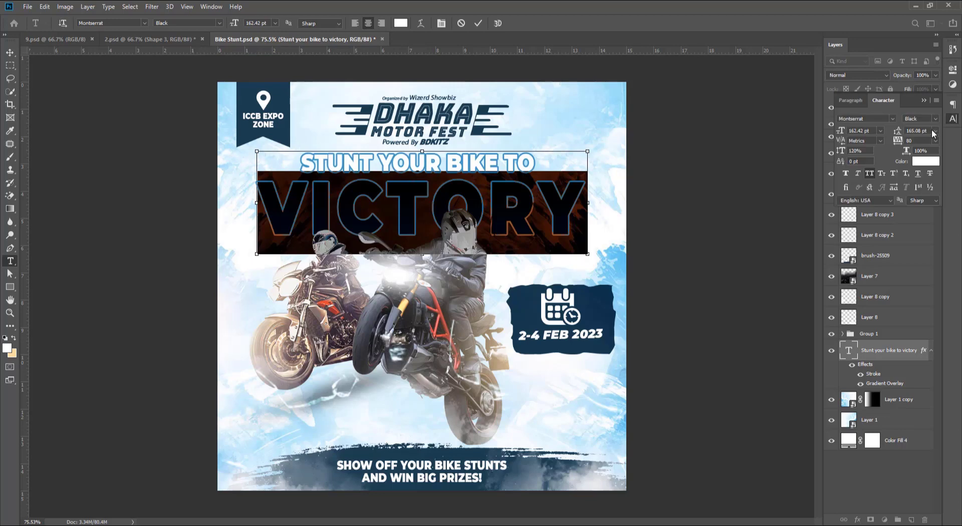
{"action": "left_click", "coordinate": [922, 143]}
{"action": "key", "text": "Down"}
{"action": "key", "text": "Down"}
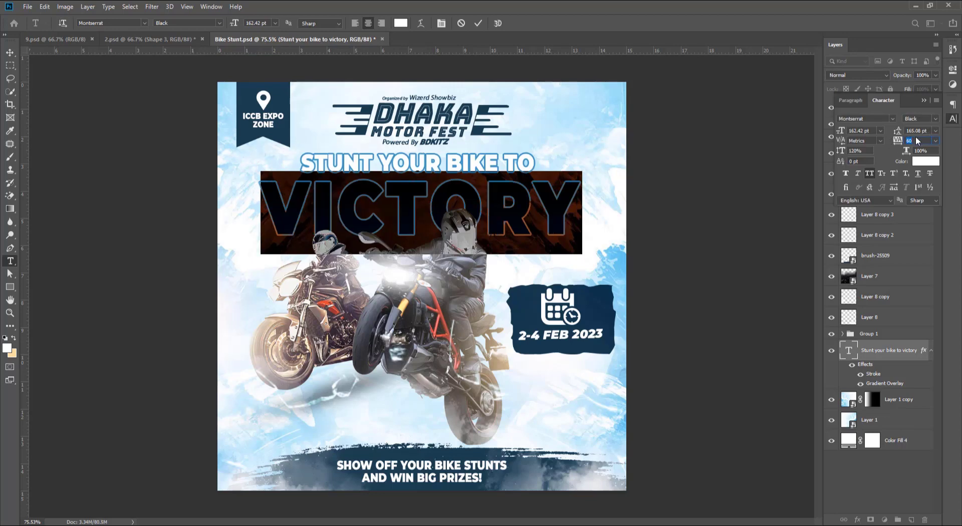
{"action": "key", "text": "Down"}
{"action": "key", "text": "Down"}
{"action": "left_click", "coordinate": [479, 24]}
Step: Nudge the headline slightly into its final position
{"action": "key", "text": "v"}
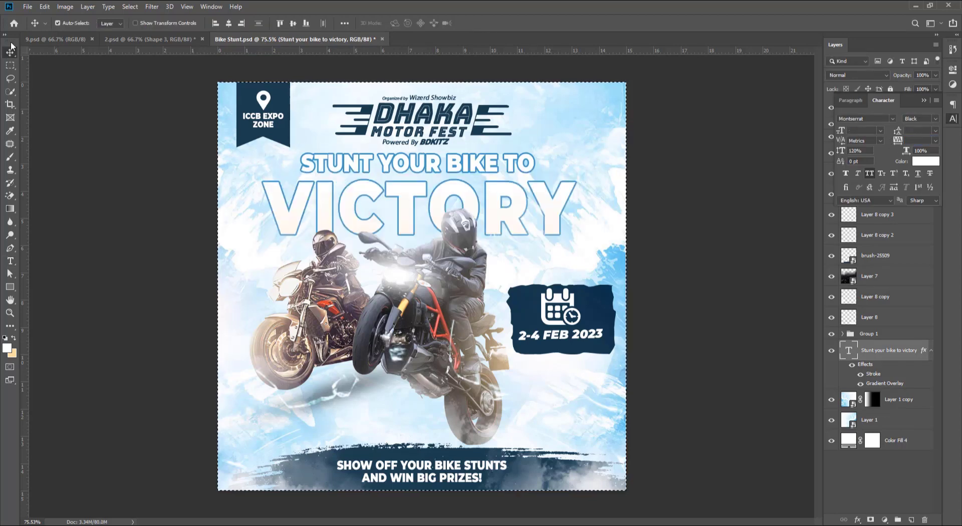
{"action": "left_click_drag", "start_coordinate": [466, 168], "coordinate": [466, 169]}
{"action": "left_click", "coordinate": [655, 292], "text": "ctrl"}
Step: Add Color Balance above the banner text: shadows +15, -9, +12; midtones Cyan-Red -7
{"action": "scroll", "coordinate": [696, 251], "scroll_direction": "down", "scroll_amount": 2}
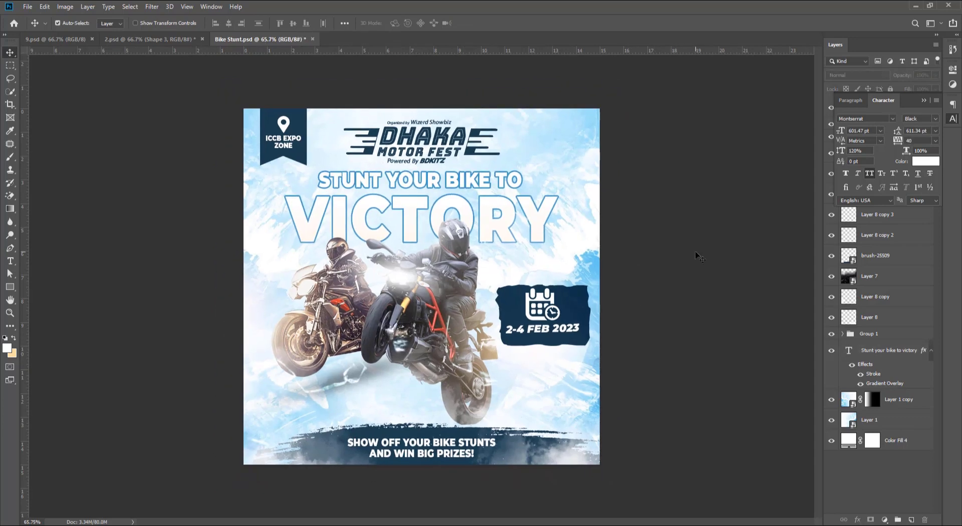
{"action": "left_click", "coordinate": [953, 119]}
{"action": "left_click", "coordinate": [882, 247]}
{"action": "left_click", "coordinate": [885, 520]}
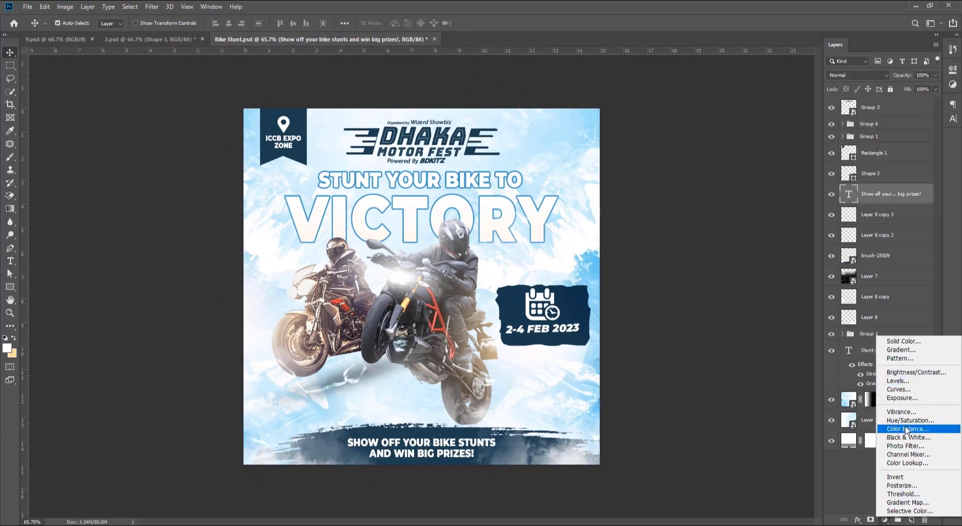
{"action": "left_click", "coordinate": [897, 430]}
{"action": "left_click_drag", "start_coordinate": [870, 121], "coordinate": [870, 153]}
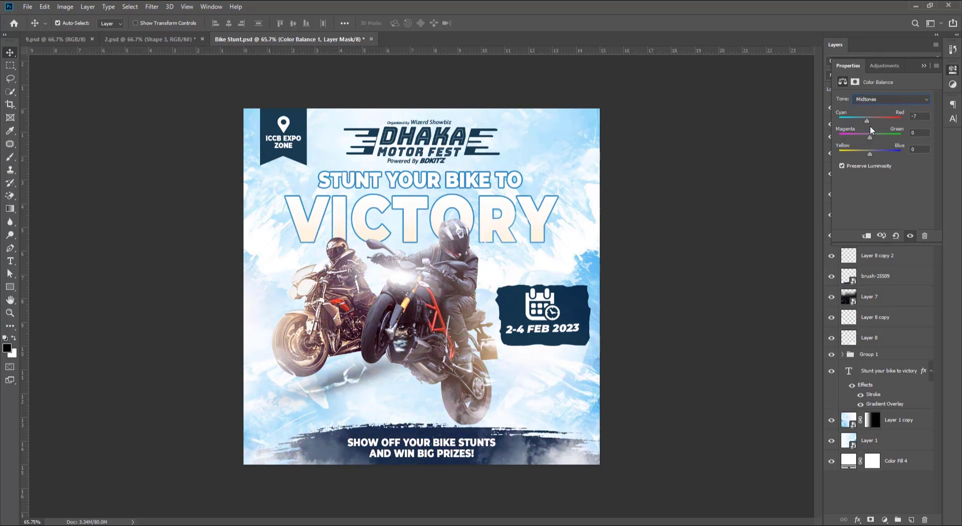
{"action": "left_click_drag", "start_coordinate": [870, 152], "coordinate": [874, 153]}
{"action": "left_click", "coordinate": [667, 209]}
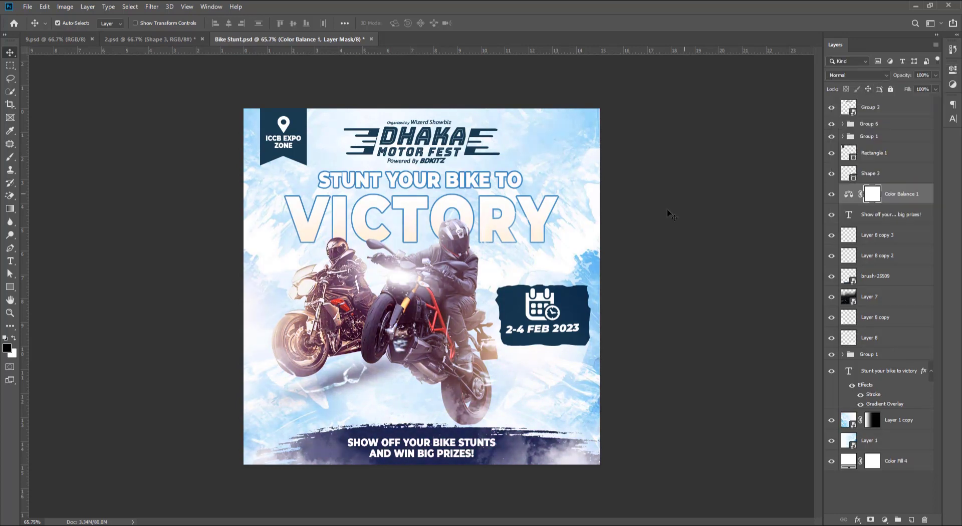